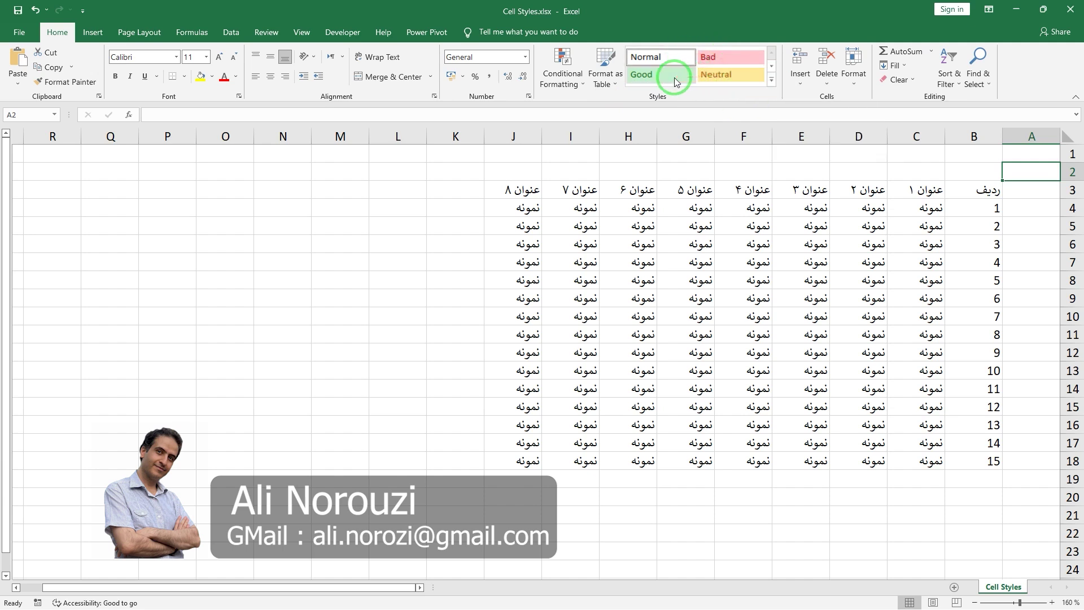
Step: Select the Persian table's header row B3:J3 for styling
left_click(771, 81)
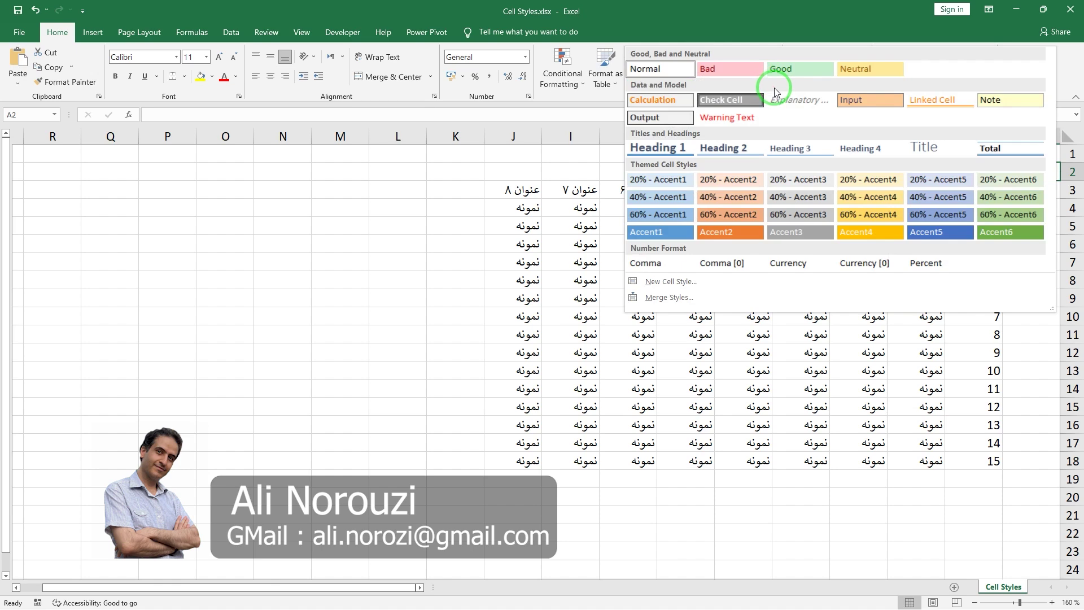
left_click(704, 19)
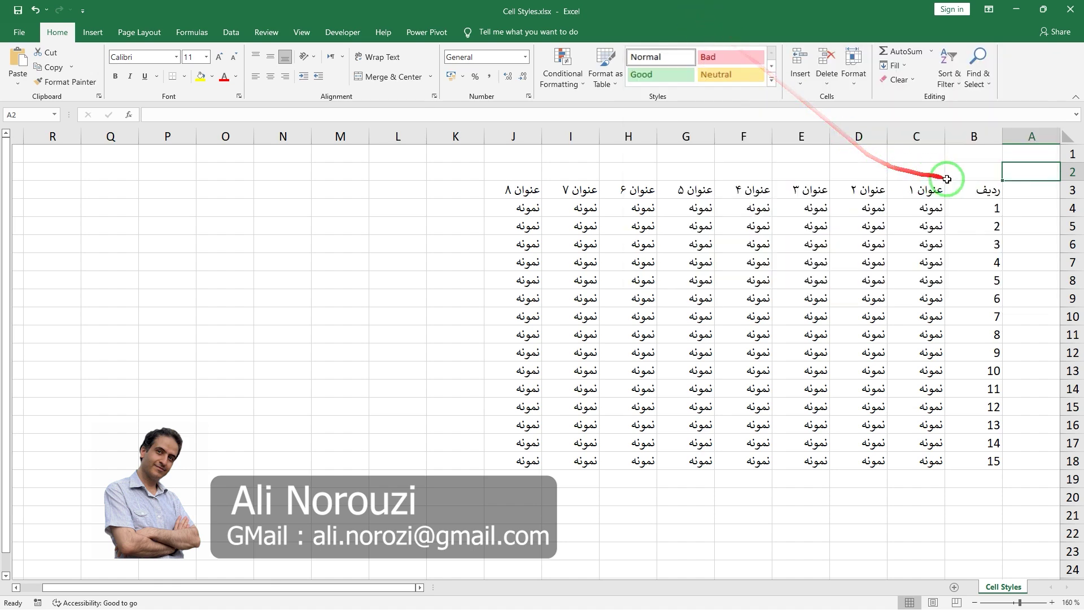
left_click_drag(978, 186, 511, 191)
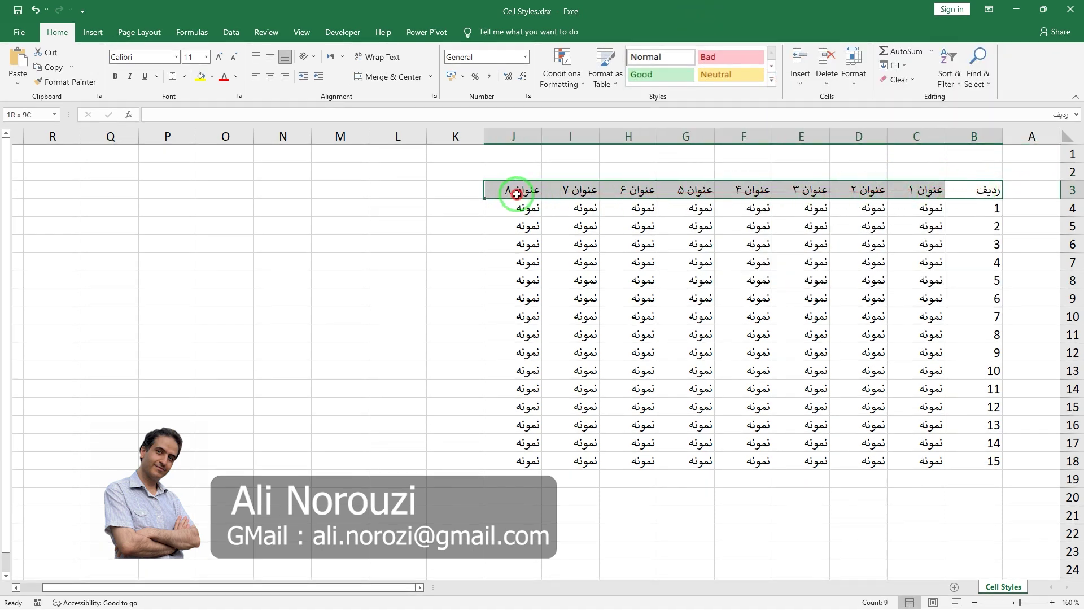
left_click(772, 80)
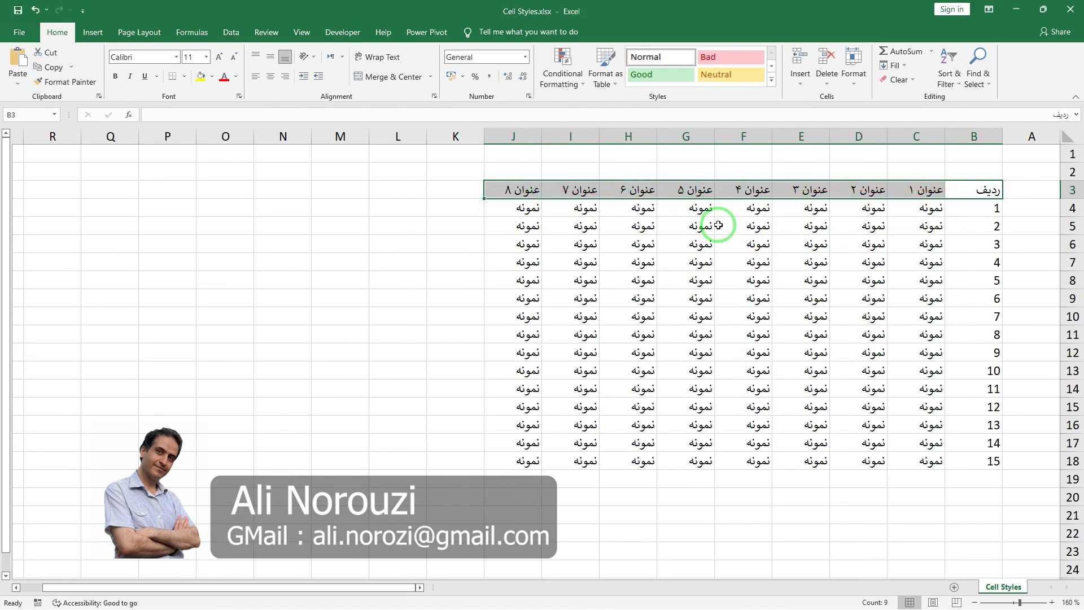
Step: Create a new cell style and rename it from Style 1 to MY HEADING
left_click(772, 82)
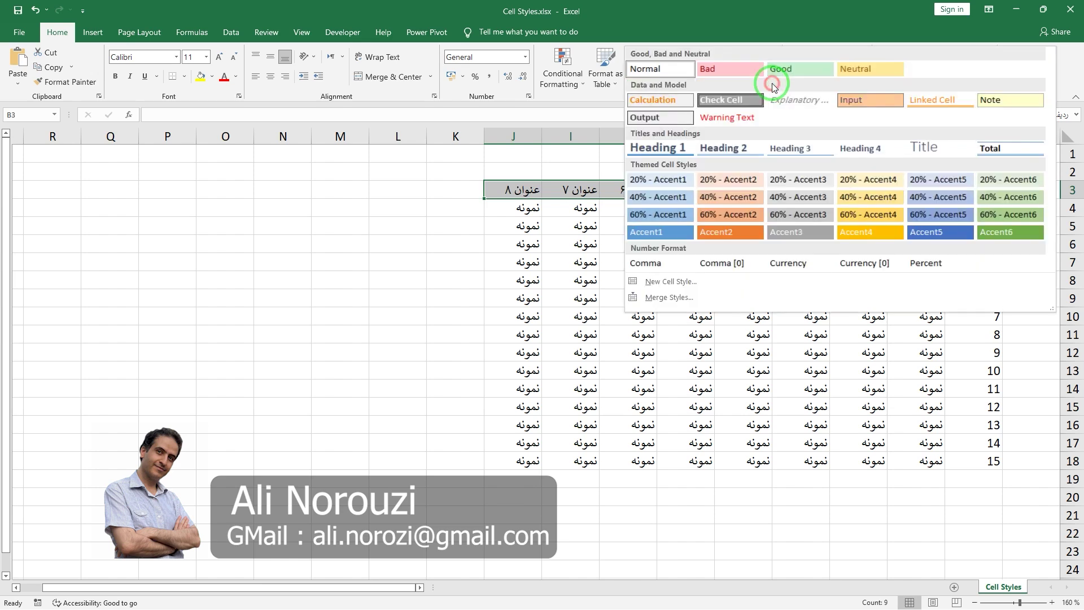
left_click(698, 287)
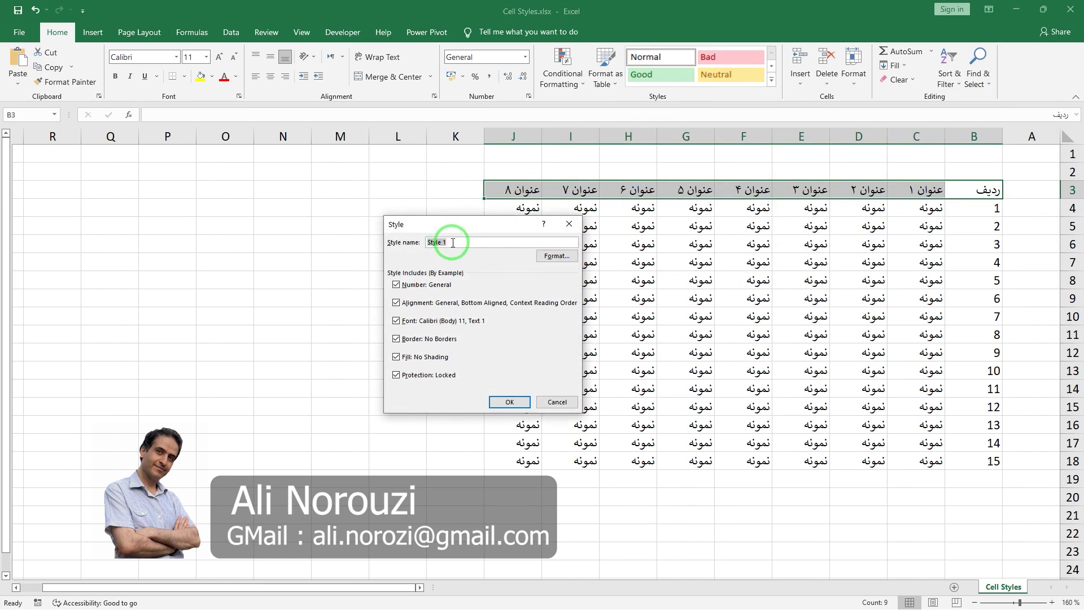
left_click_drag(451, 243, 428, 243)
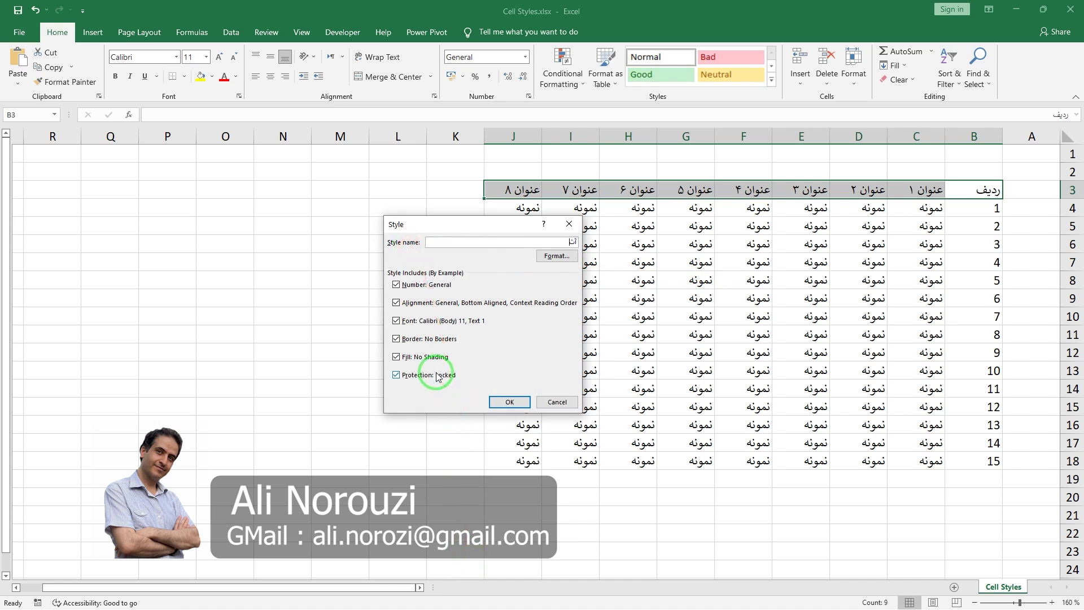
key("BackSpace")
type("ا")
key("BackSpace")
key("BackSpace")
key("BackSpace")
type("mY HEADING")
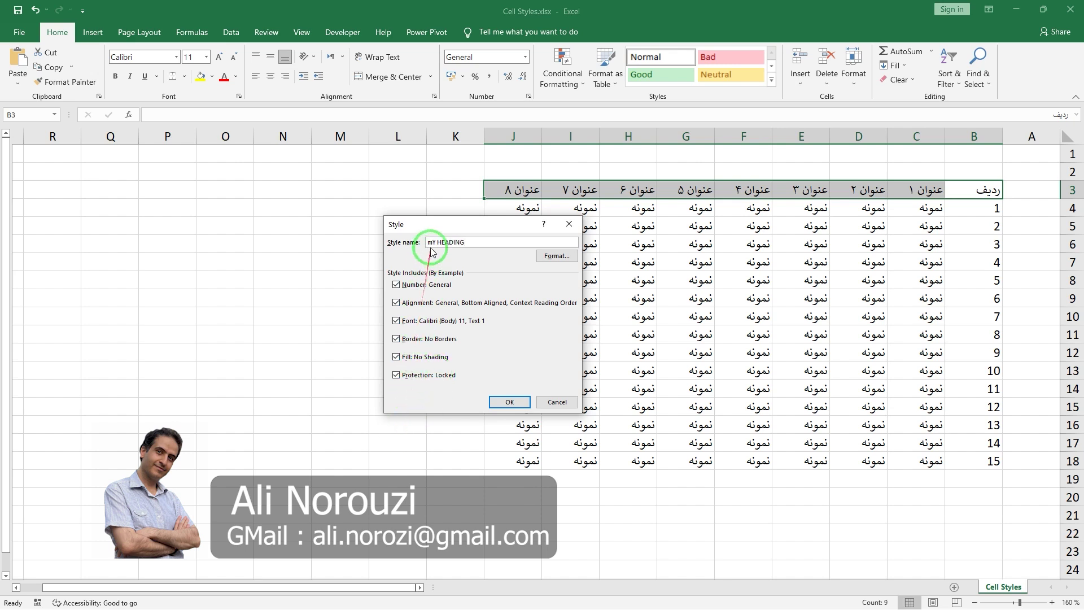
key("BackSpace")
type("M")
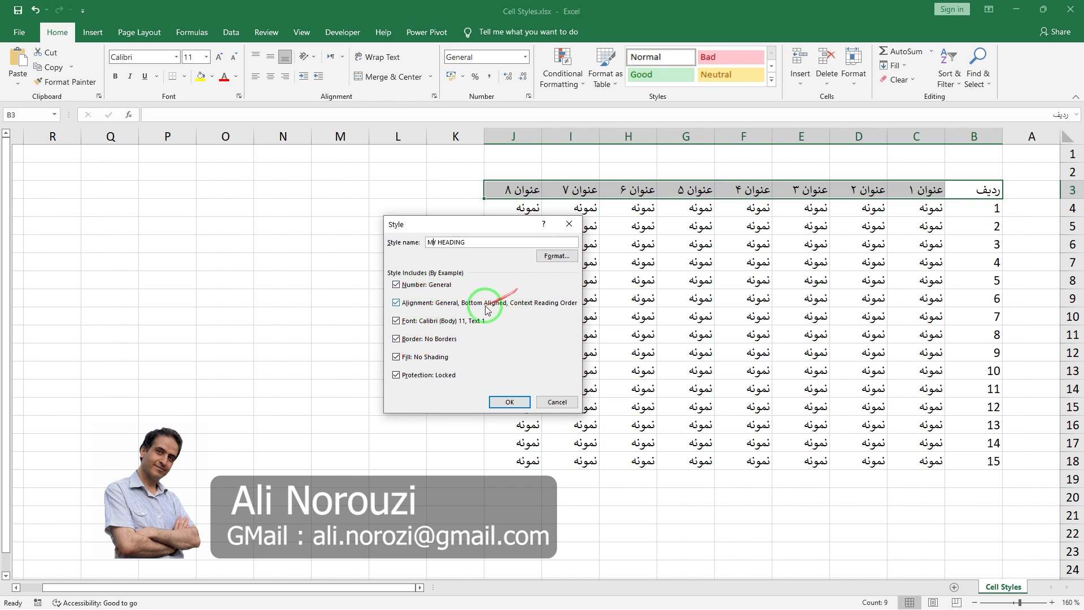
Step: Give the MY HEADING style a Text number format
left_click(567, 261)
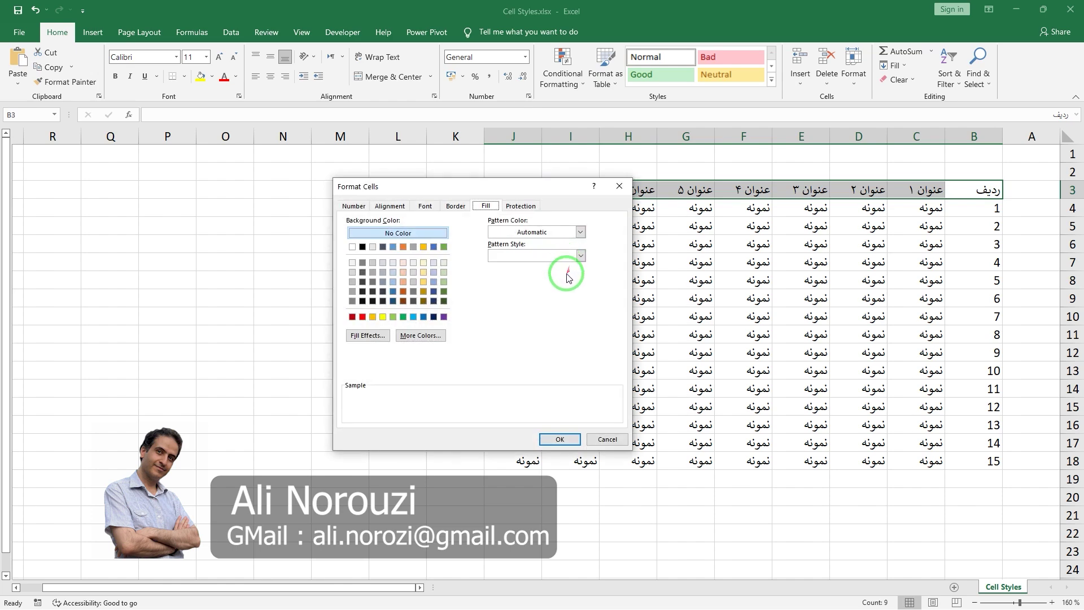
left_click(352, 205)
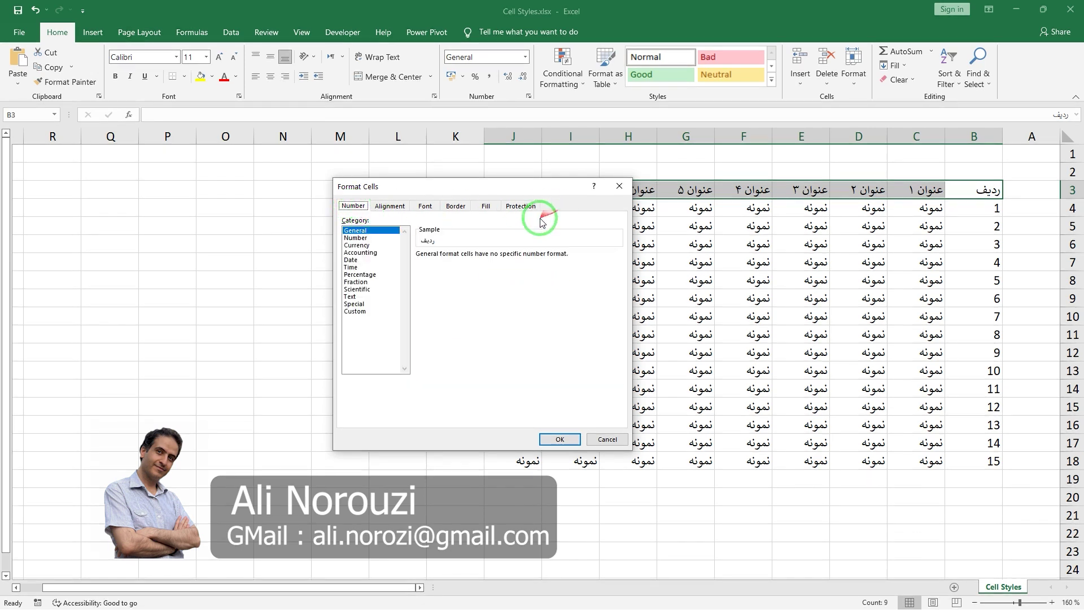
left_click(350, 296)
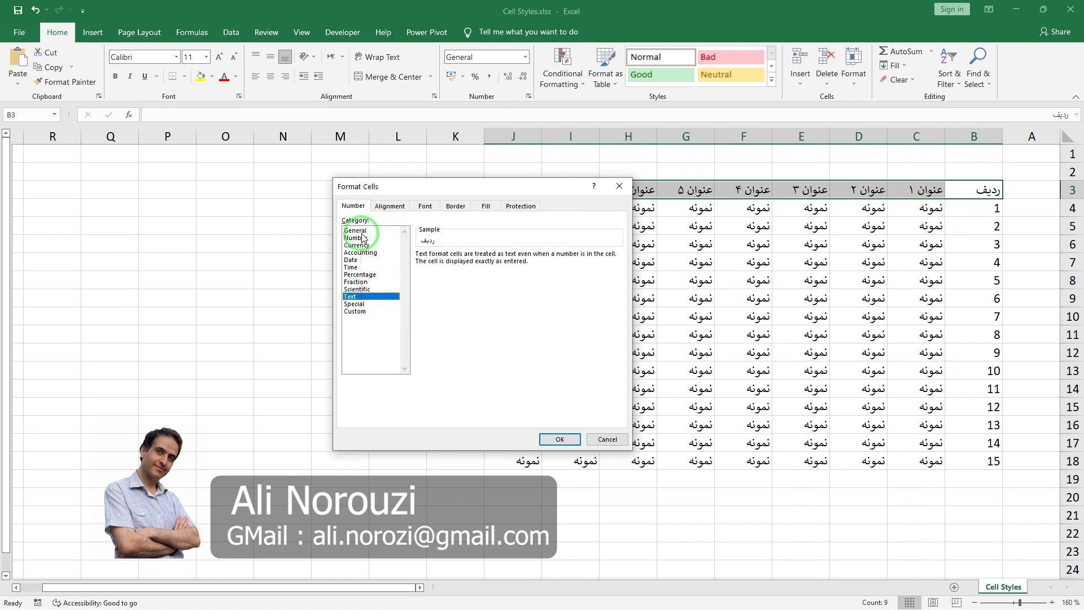
left_click(391, 207)
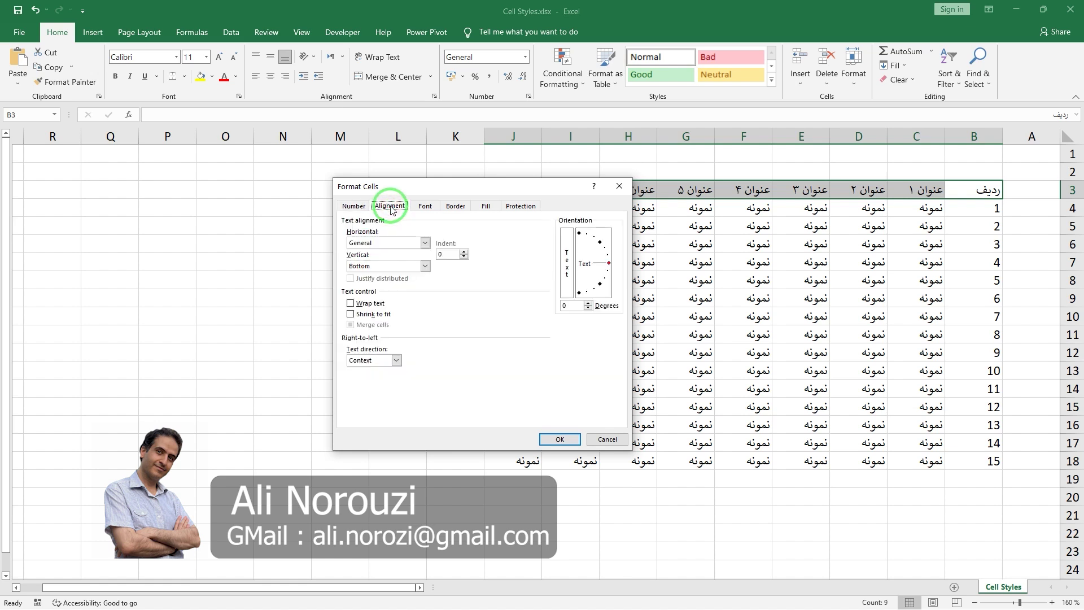
Step: Set Horizontal and Vertical alignment to Center, turn on Wrap text, and choose Right-to-Left direction
left_click(425, 242)
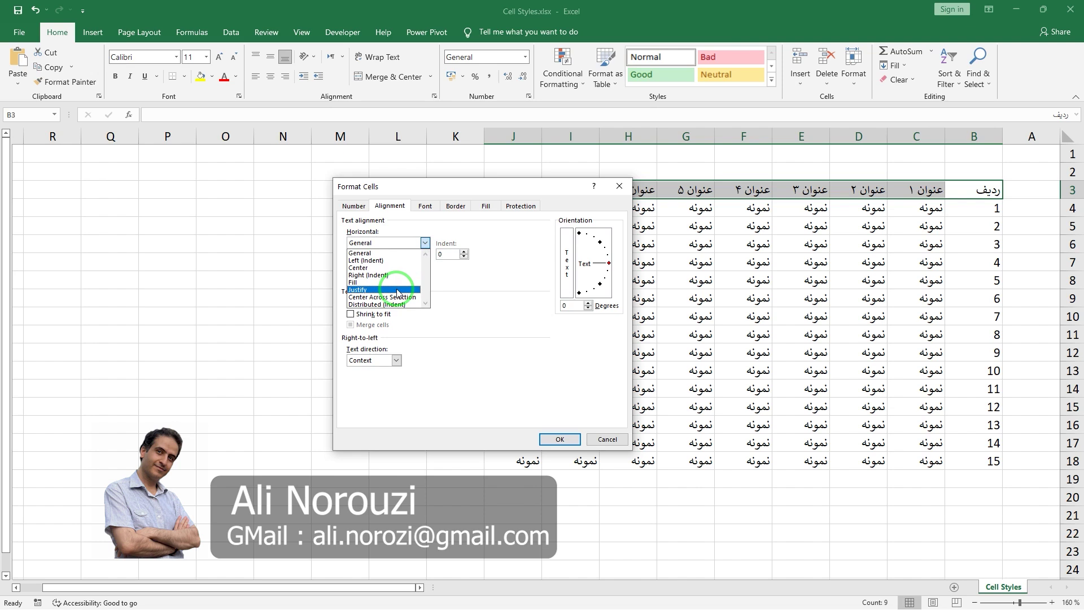
left_click(367, 268)
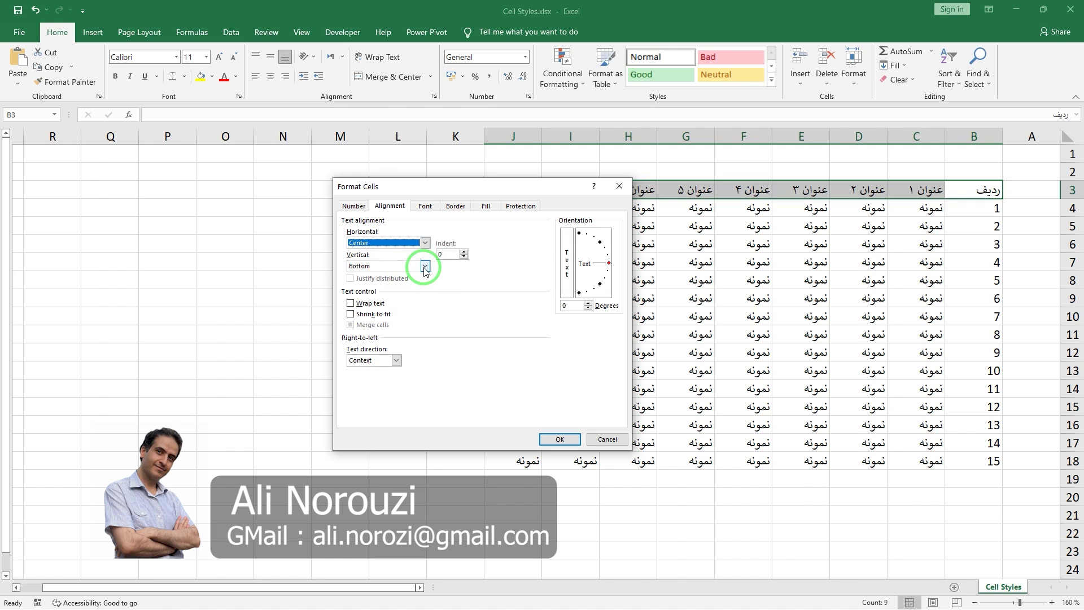
left_click(425, 267)
left_click(426, 269)
left_click(425, 267)
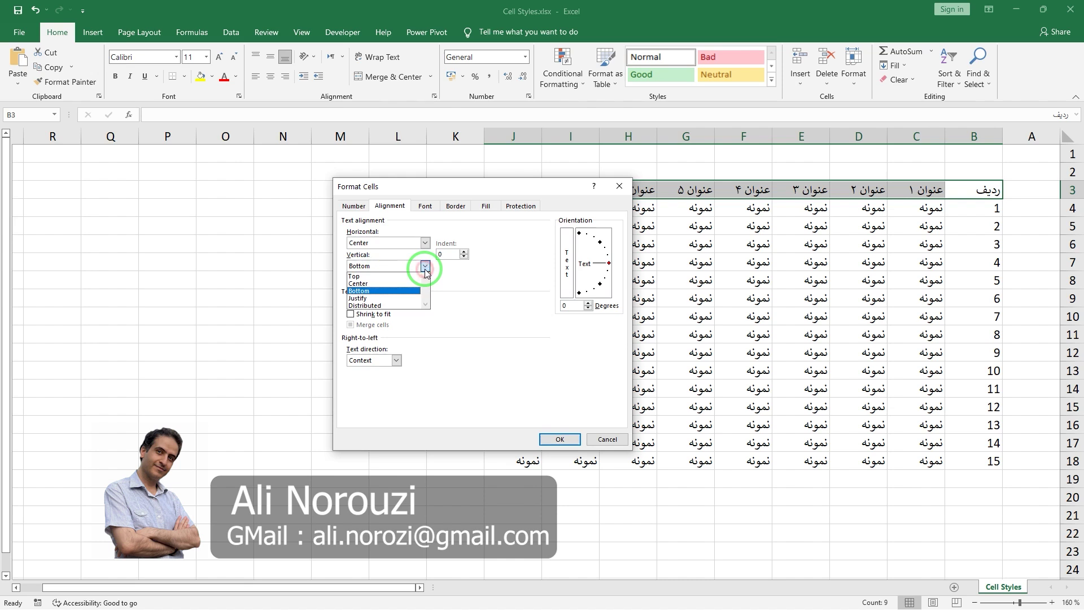
left_click(396, 283)
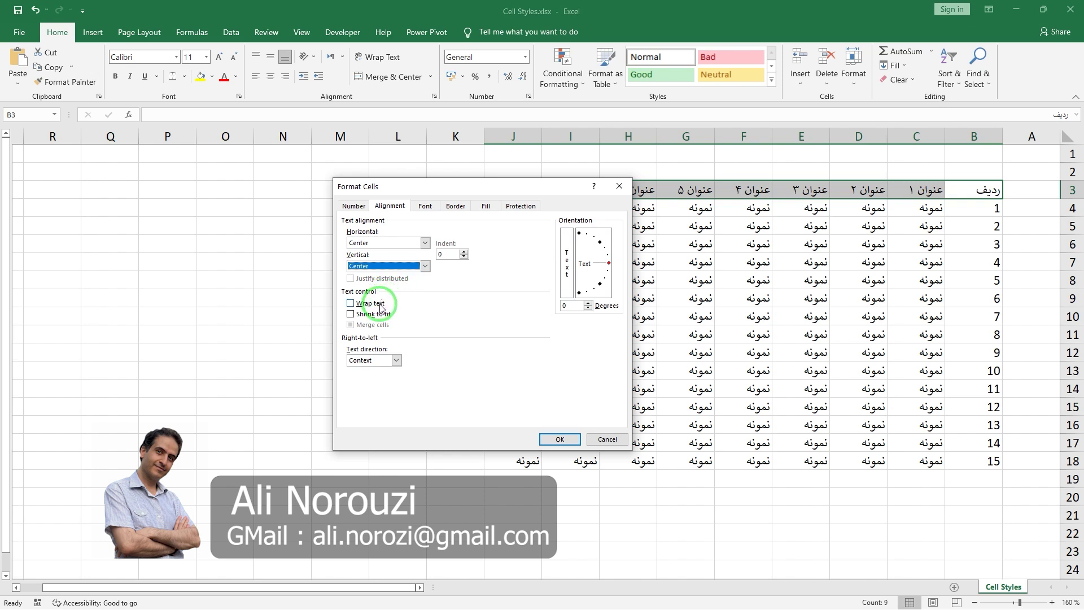
left_click(351, 305)
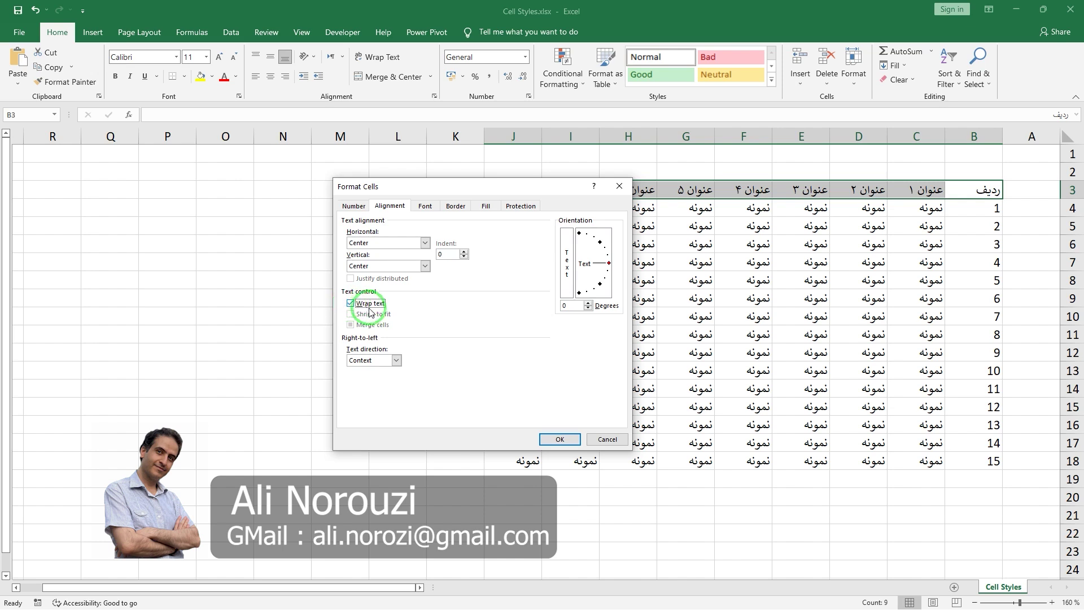
left_click(396, 360)
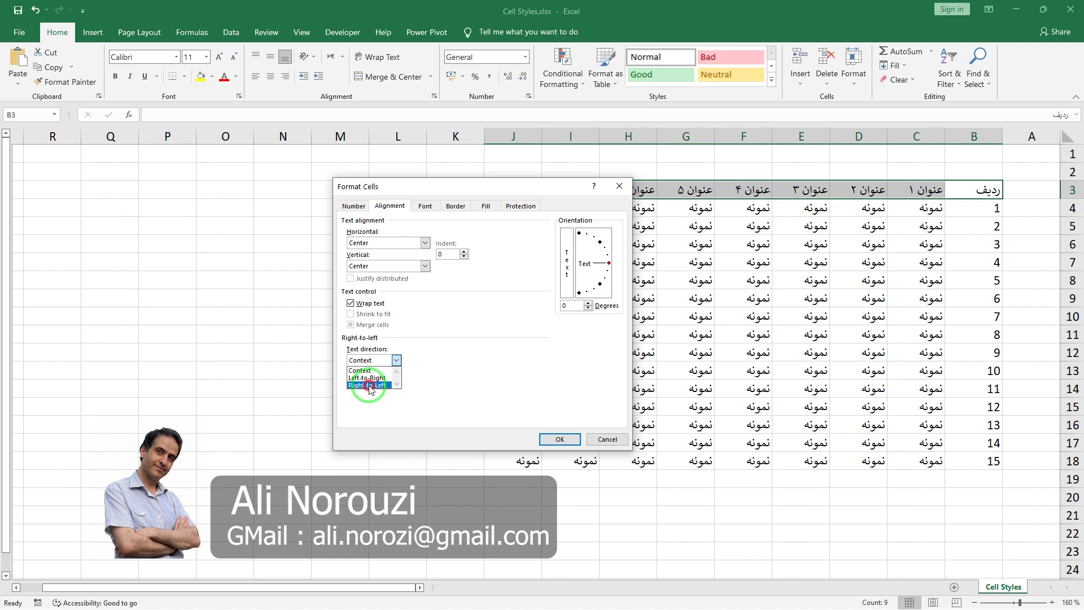
left_click(369, 385)
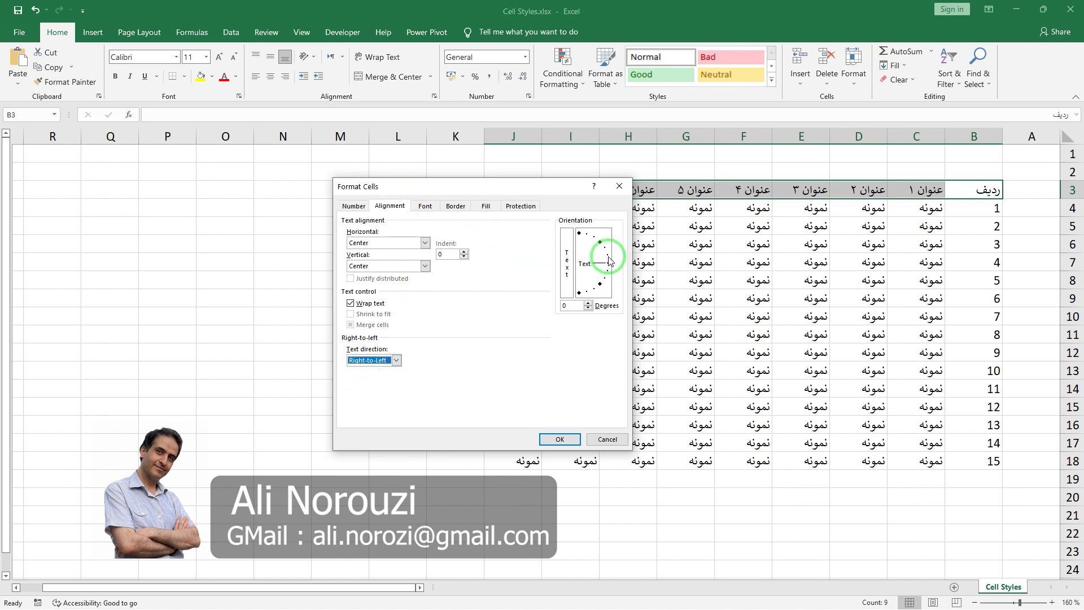
left_click_drag(611, 261, 607, 262)
mouse_move(607, 263)
left_mouse_down()
mouse_move(581, 236)
mouse_move(584, 258)
mouse_move(611, 273)
mouse_move(608, 263)
left_mouse_up()
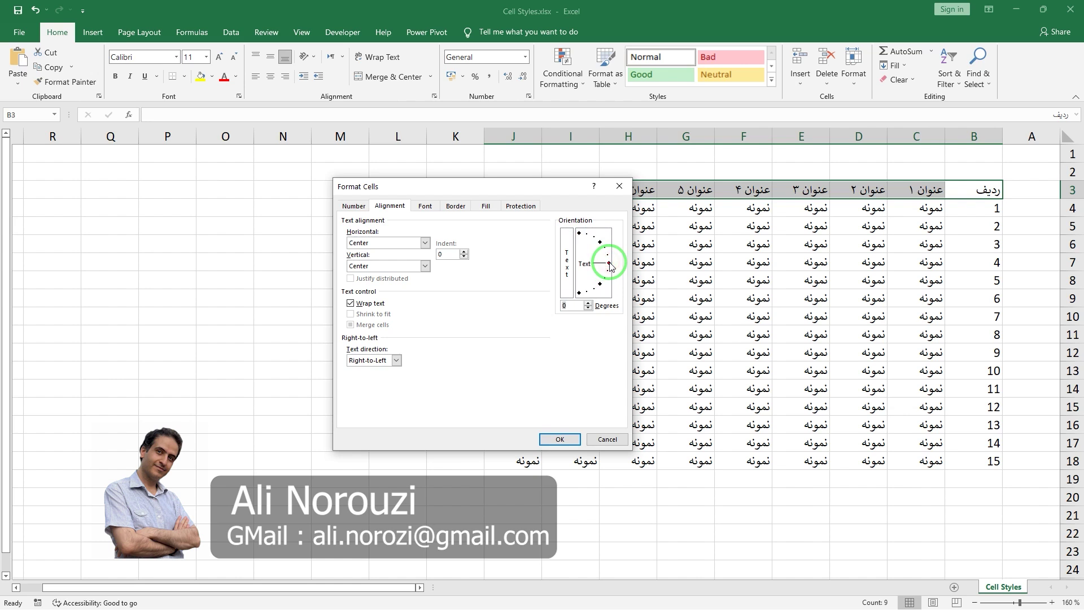
Step: Scroll the Font list and choose B Titr for the heading style
left_click(425, 206)
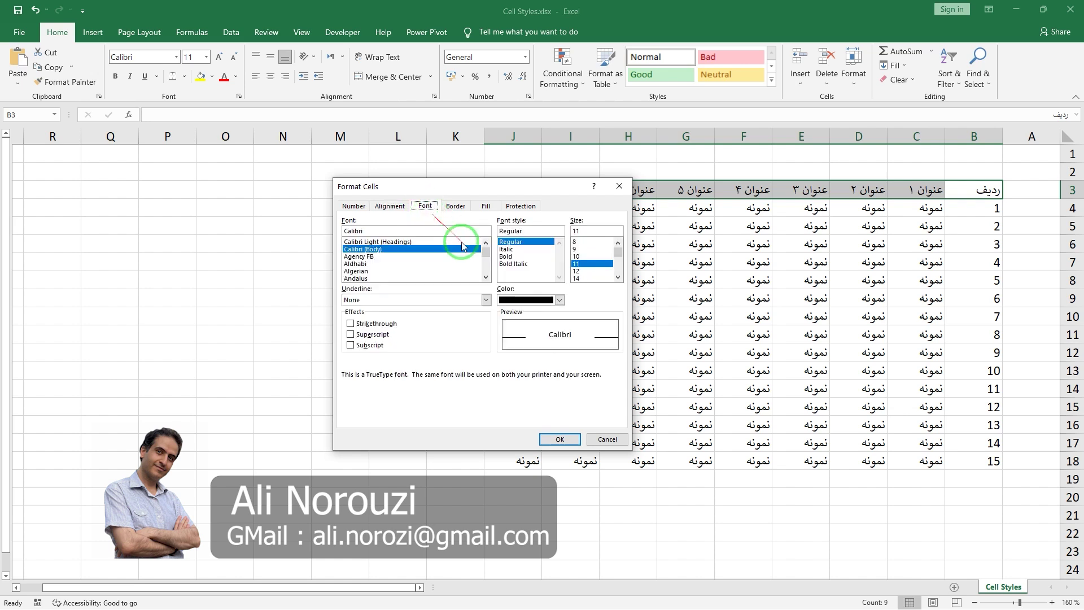
left_click_drag(489, 270, 489, 263)
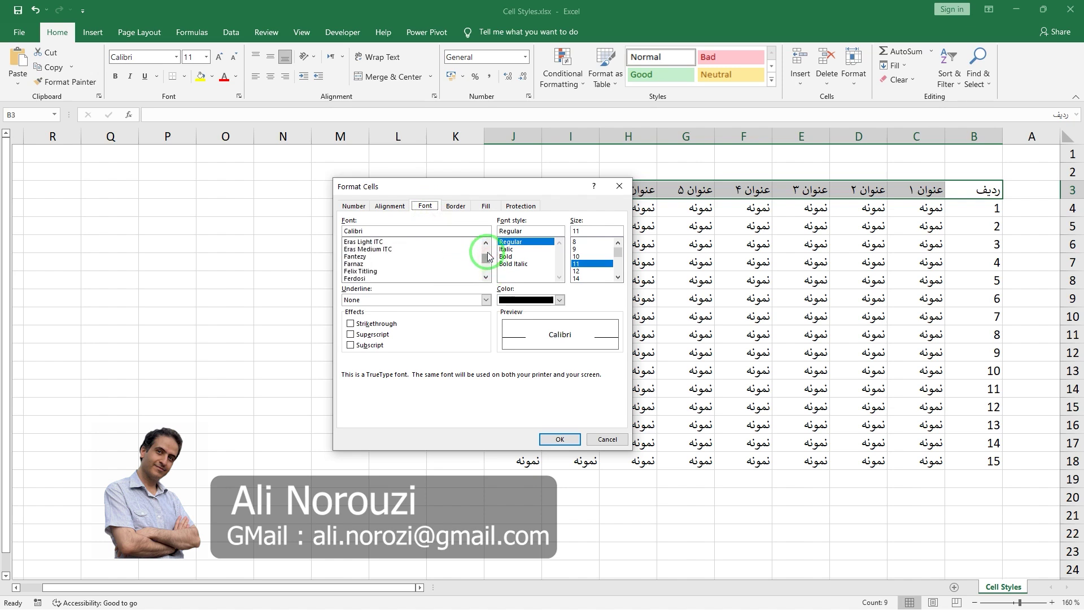
left_click_drag(489, 264, 488, 253)
left_click(486, 252)
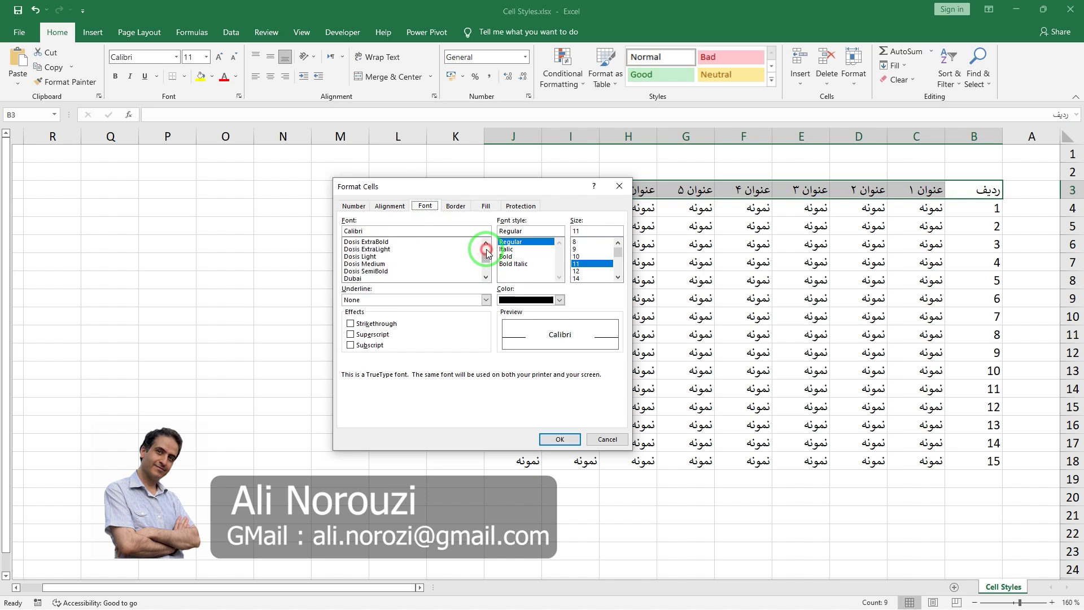
left_click(487, 257)
left_click(487, 257)
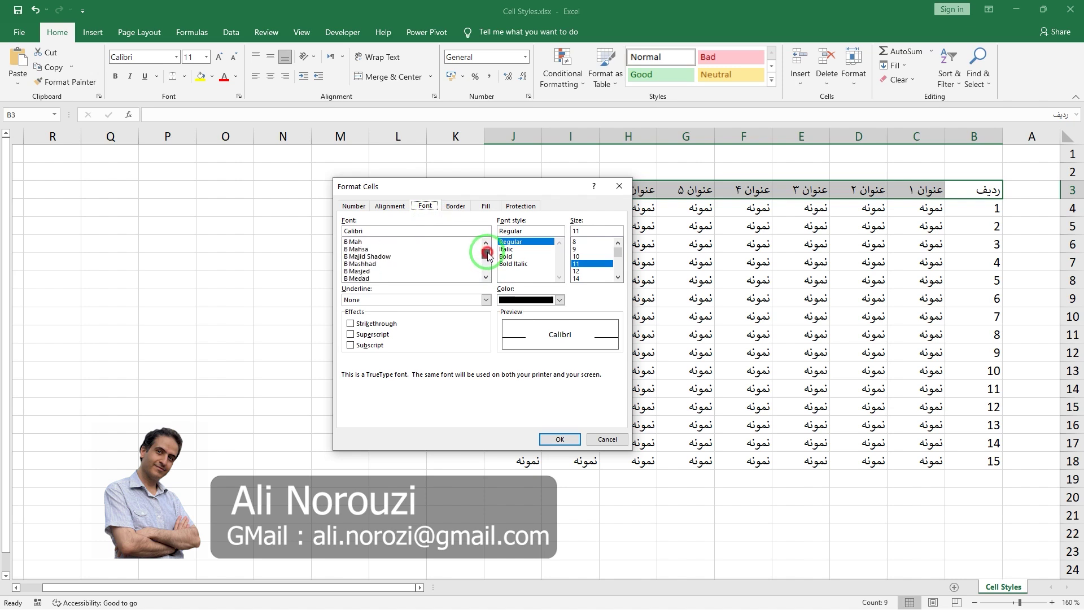
left_click(488, 262)
left_click(488, 270)
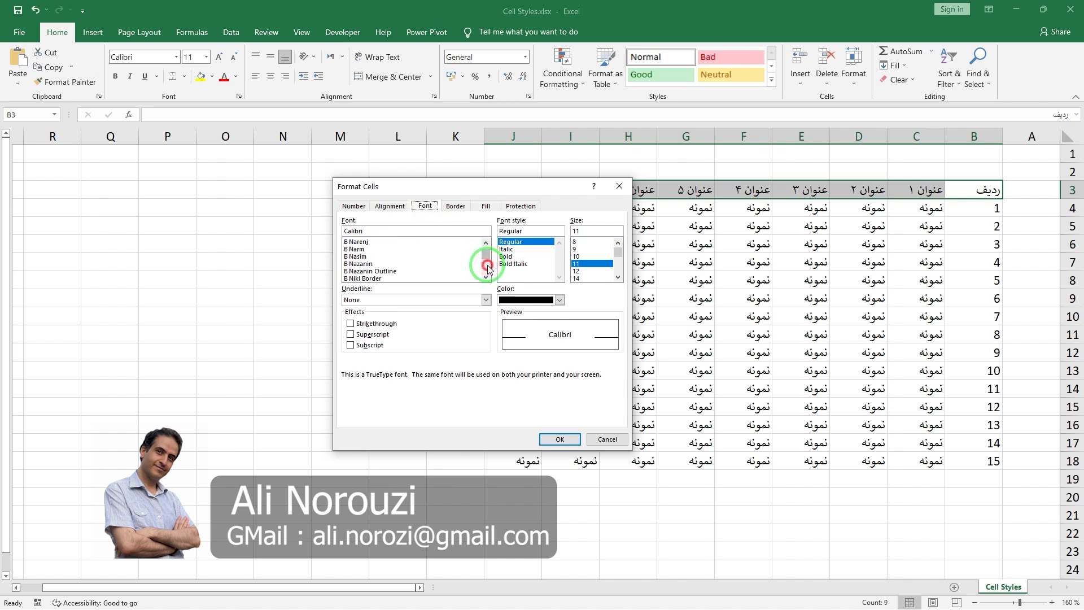
left_click(489, 270)
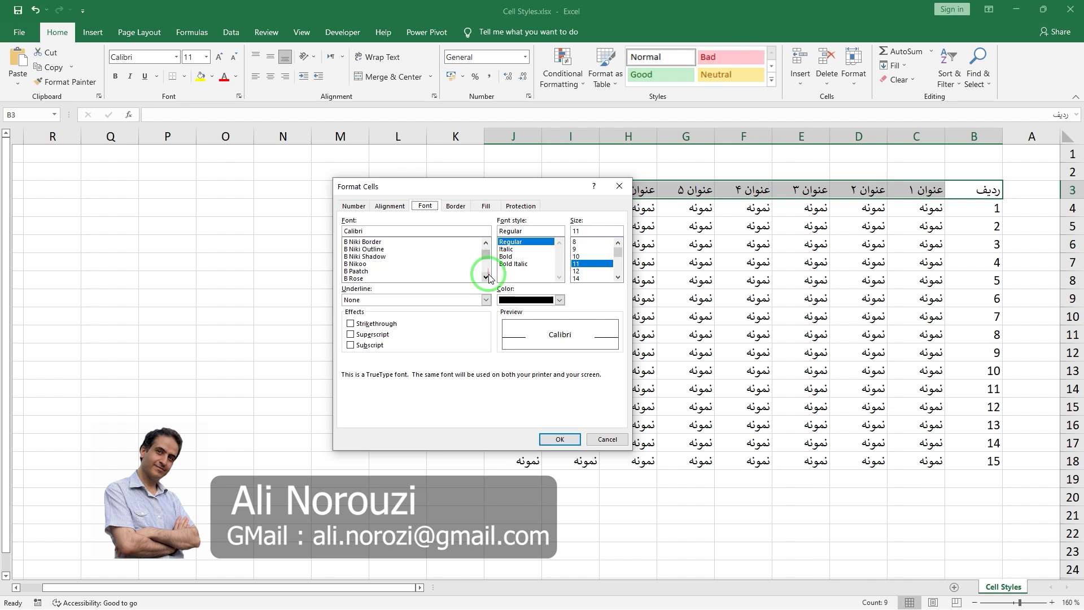
left_click(488, 275)
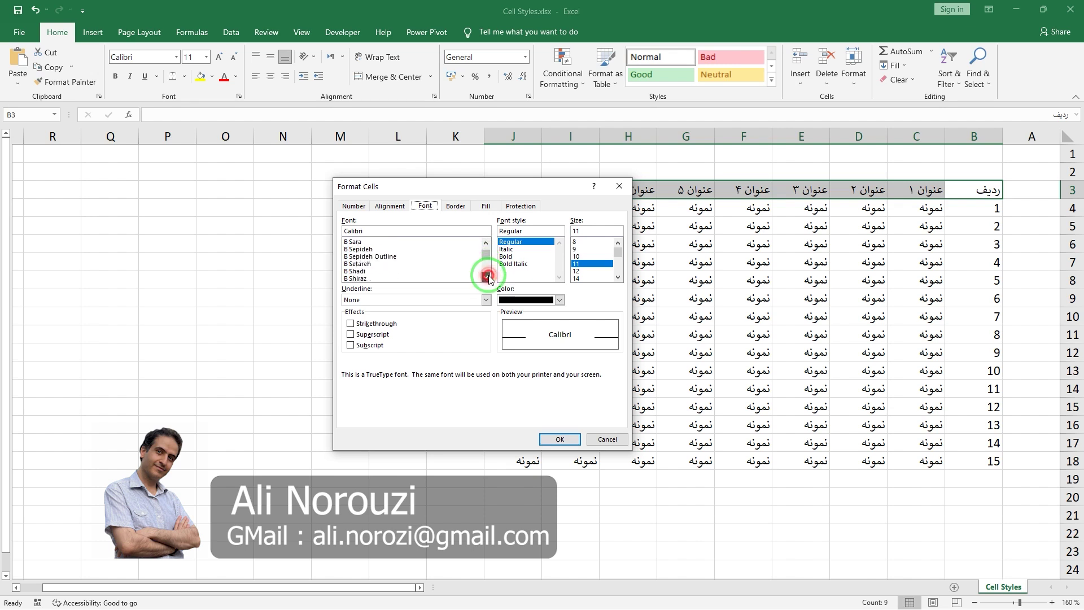
left_click(489, 275)
left_click(488, 275)
left_click(489, 276)
left_click(489, 275)
left_click(488, 277)
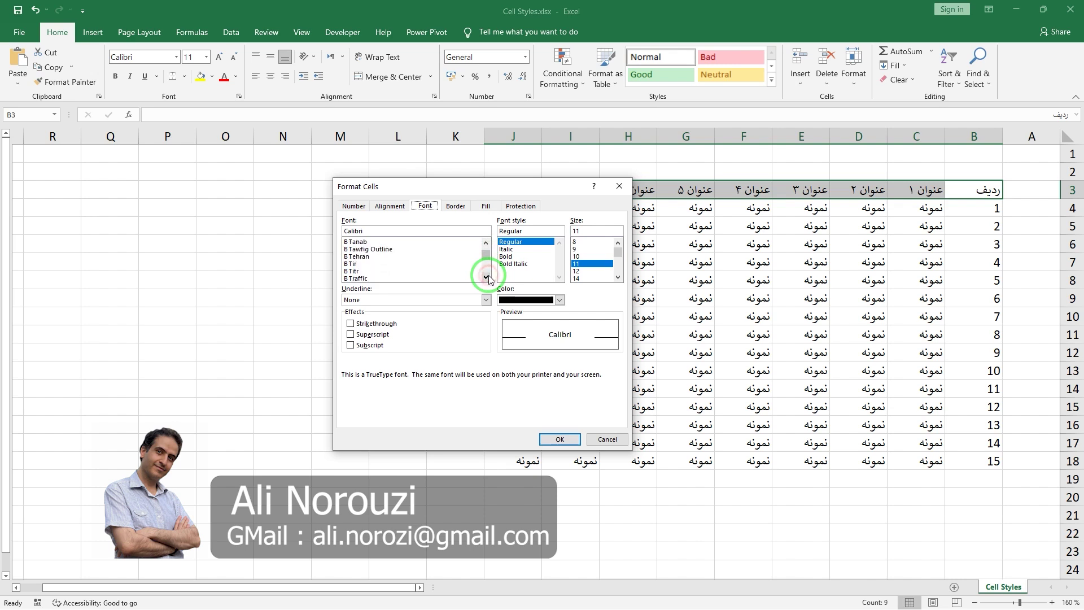
left_click(356, 272)
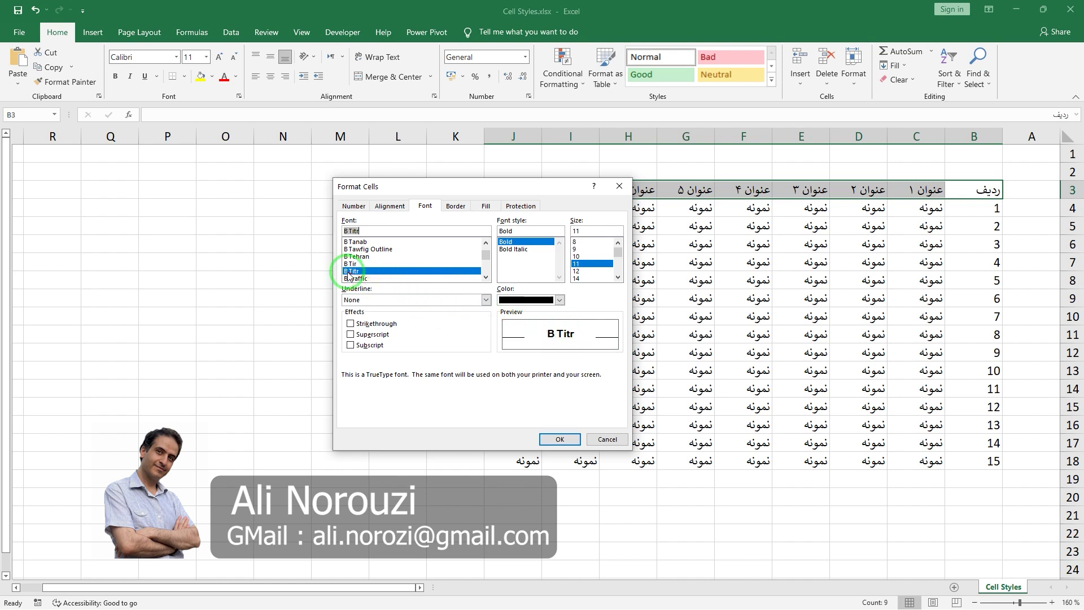
Step: Keep Bold, set the size to 12, and clear the Strikethrough and Superscript effects
left_click(519, 243)
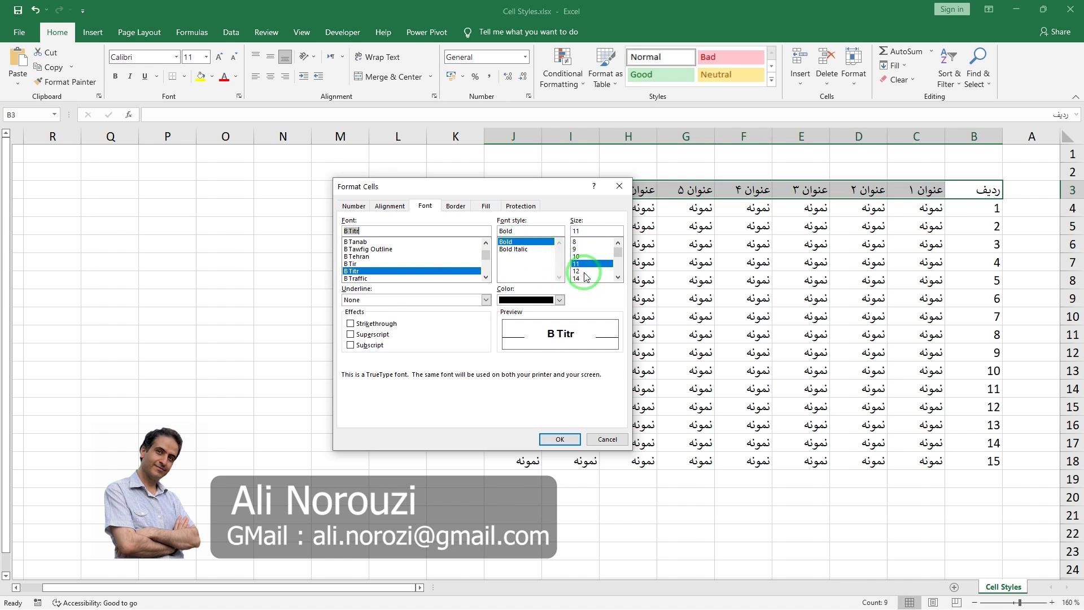
left_click(577, 272)
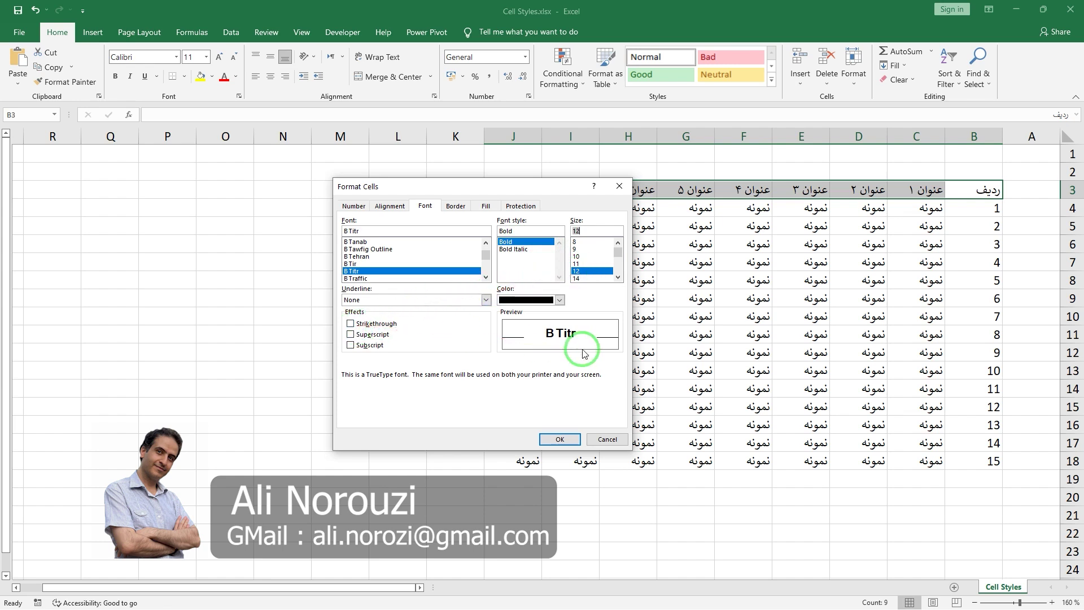
left_click(351, 325)
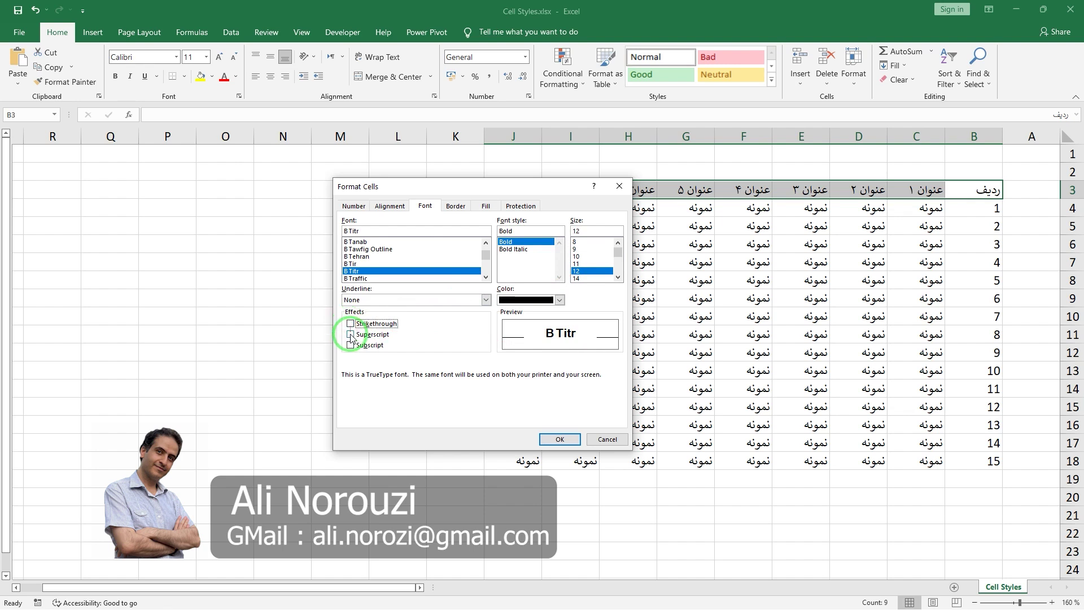
left_click(349, 334)
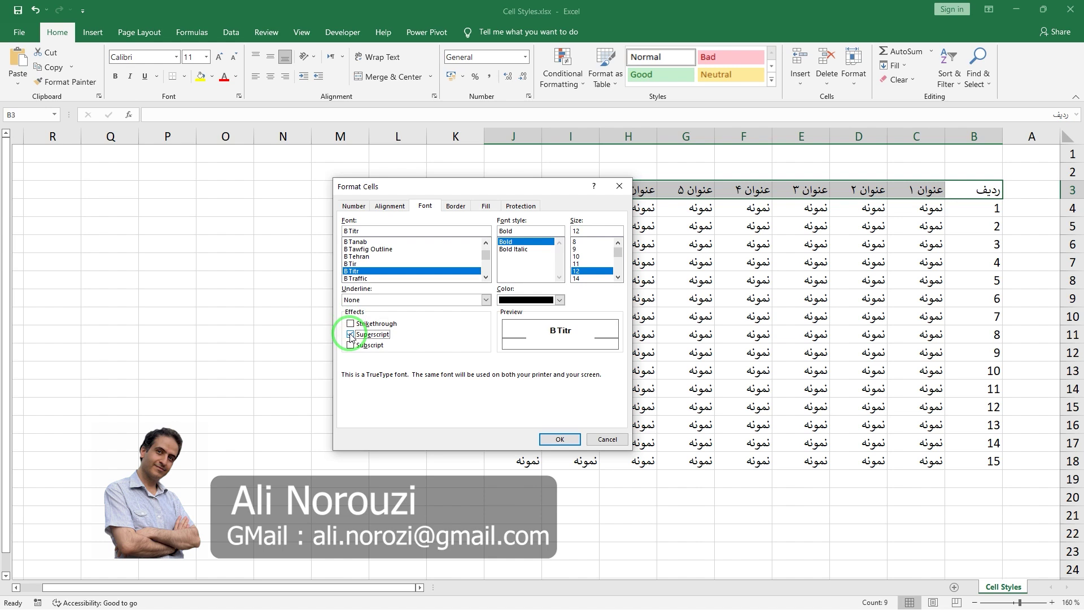
left_click(350, 334)
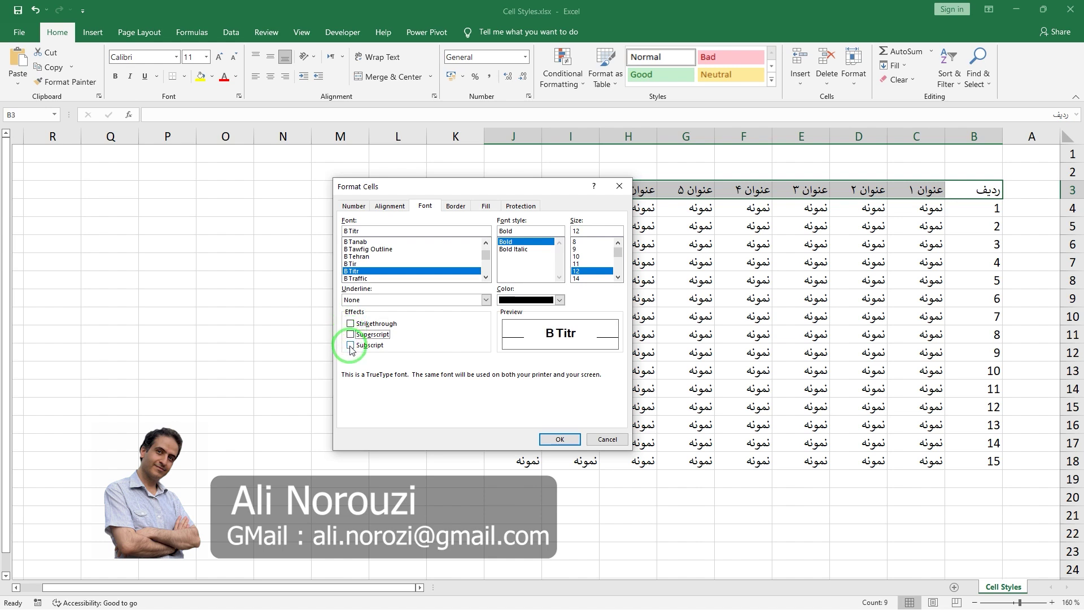
left_click(351, 345)
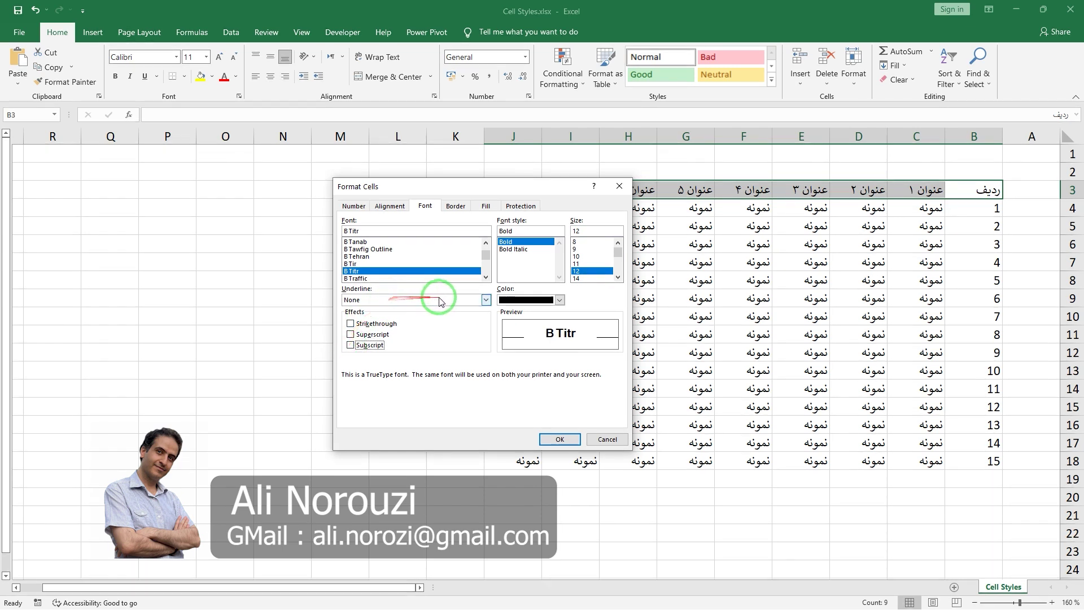
Step: Try the single, double and accounting underlines, then leave Underline set to None
left_click(485, 300)
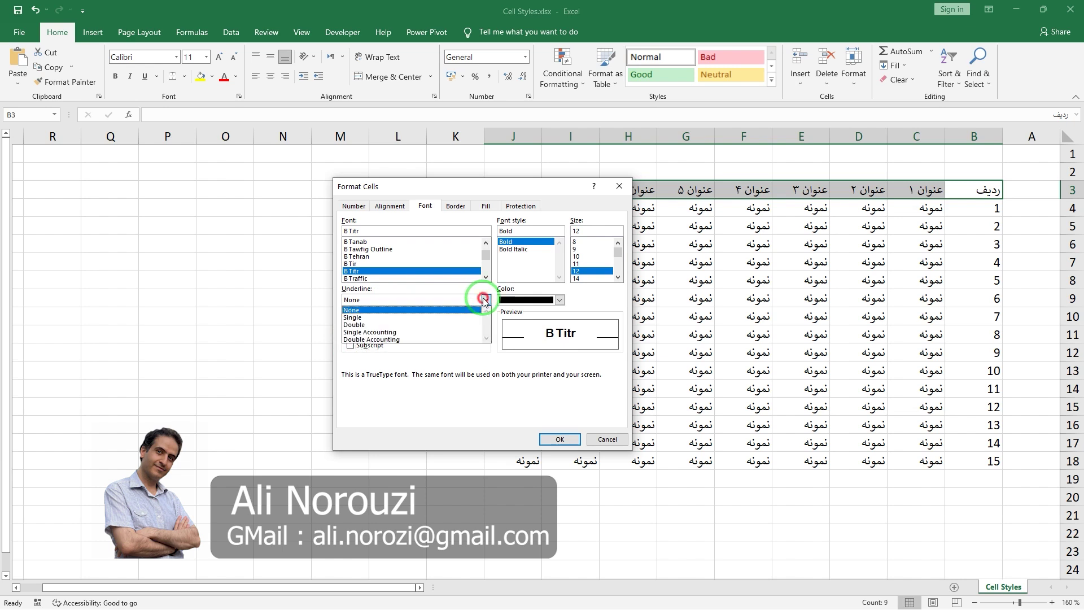
left_click(409, 318)
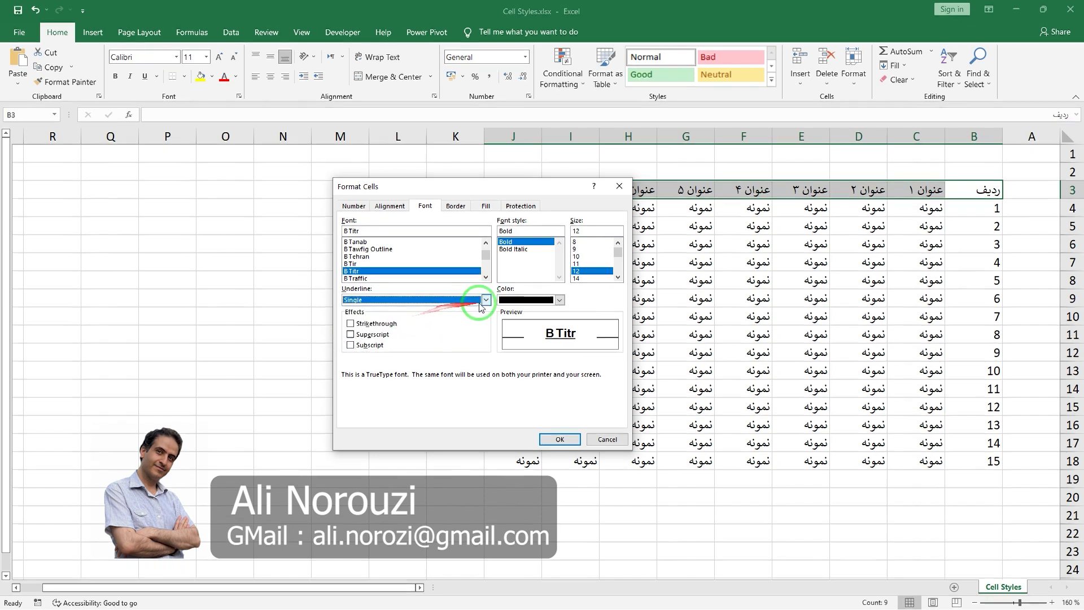
left_click(484, 300)
left_click(414, 325)
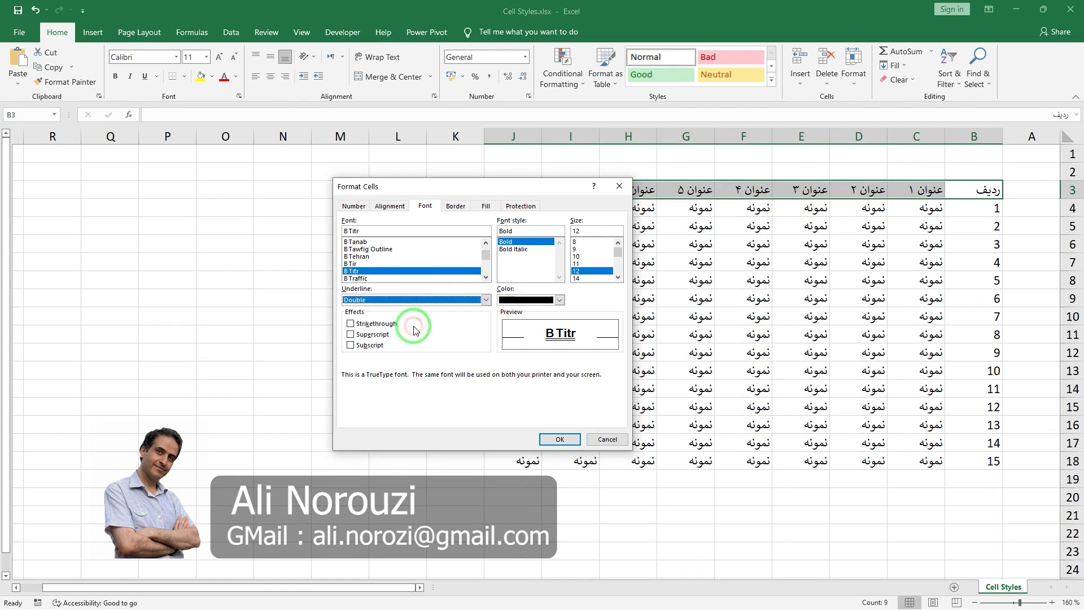
left_click(485, 300)
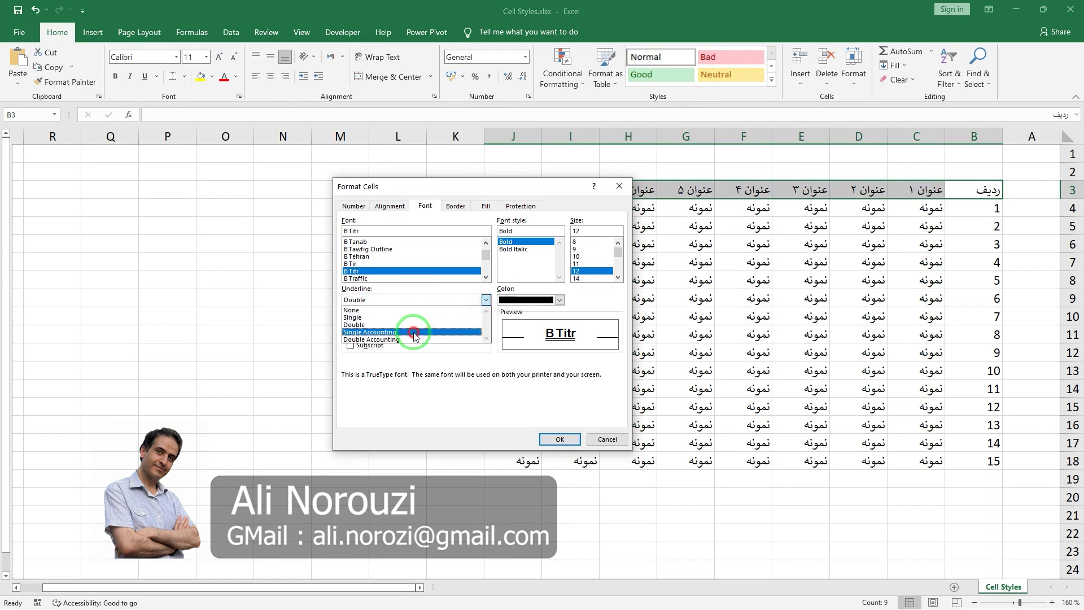
left_click(417, 332)
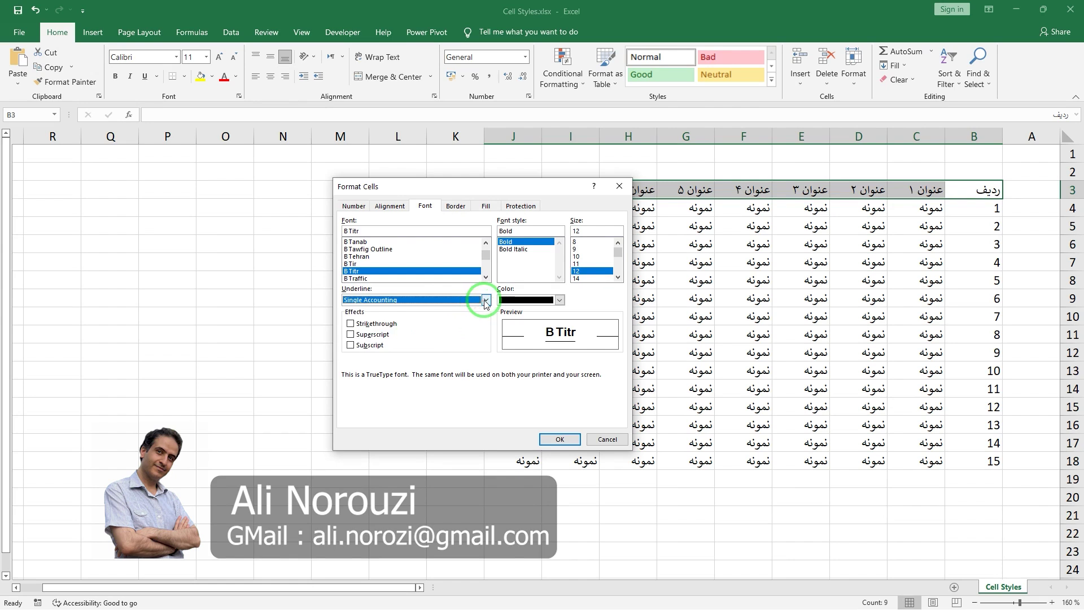
left_click(486, 300)
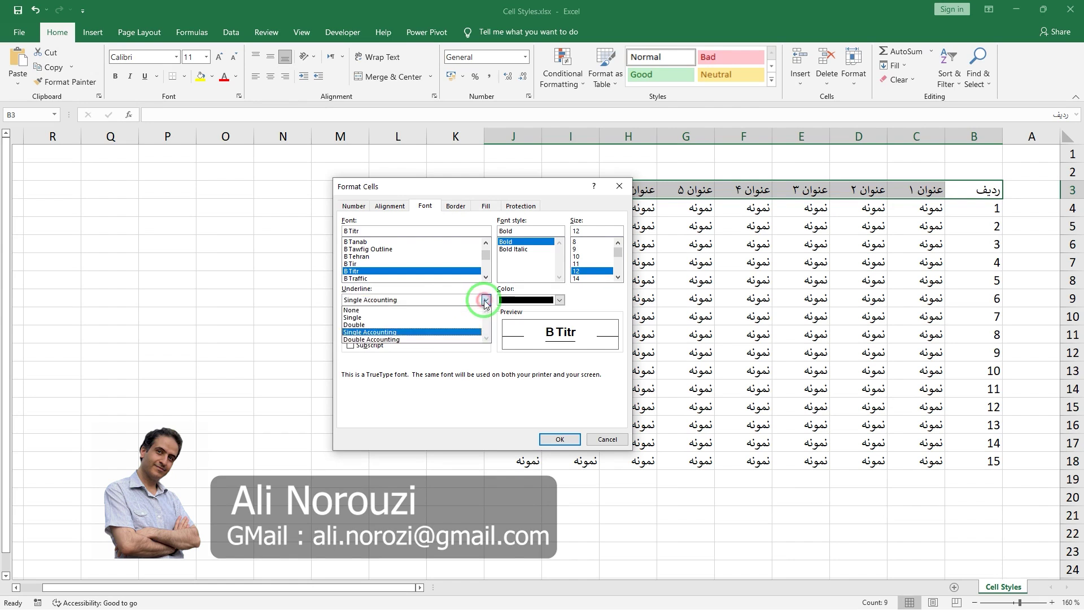
left_click(406, 339)
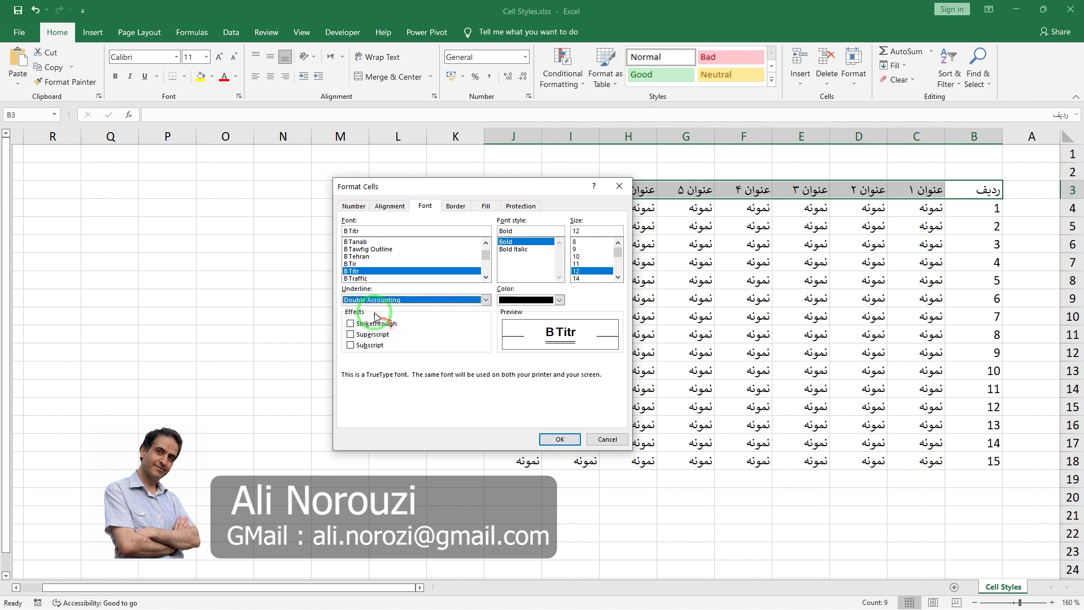
left_click(485, 301)
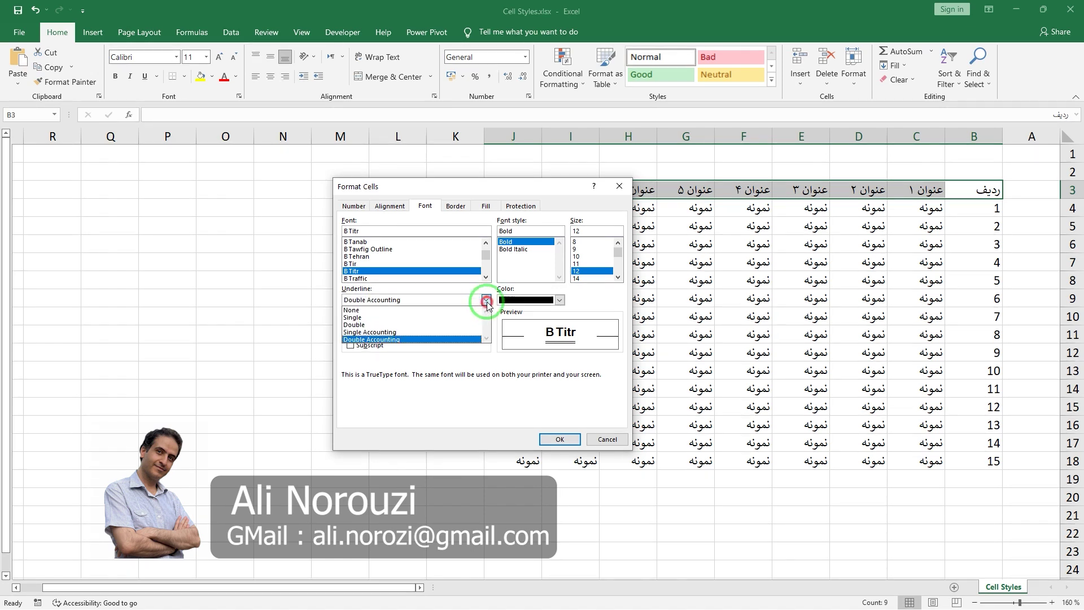
left_click(392, 310)
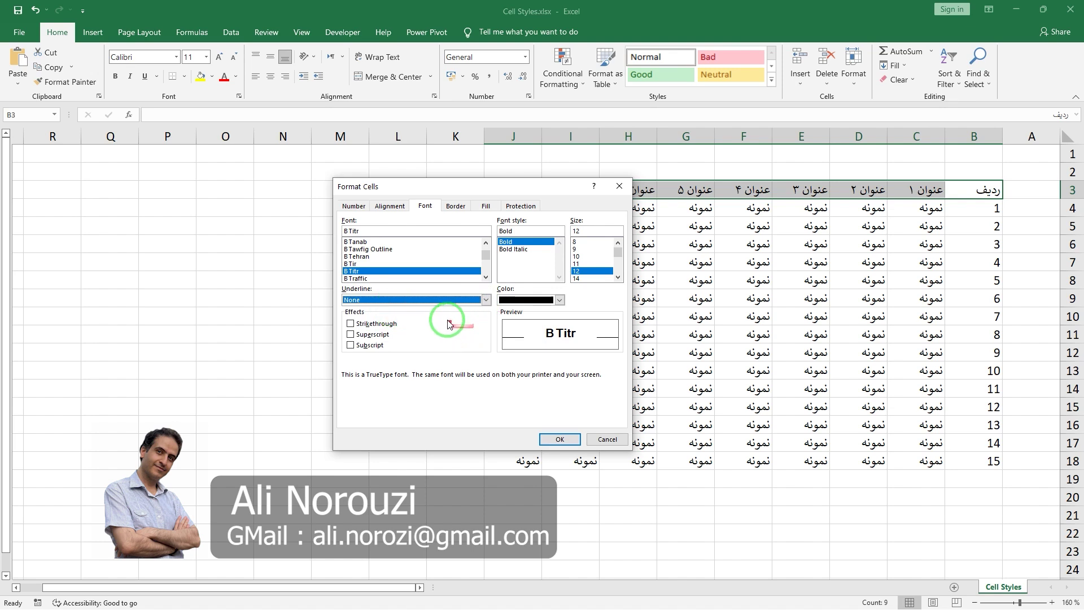
left_click(456, 207)
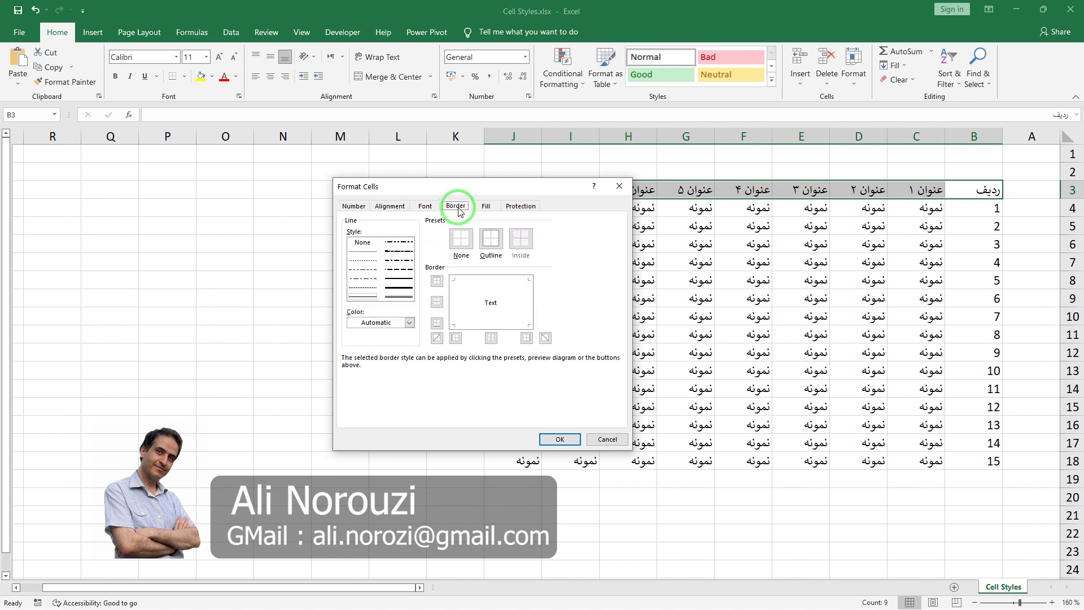
Step: Pick a grey line colour and apply the Outline border preset
left_click(410, 322)
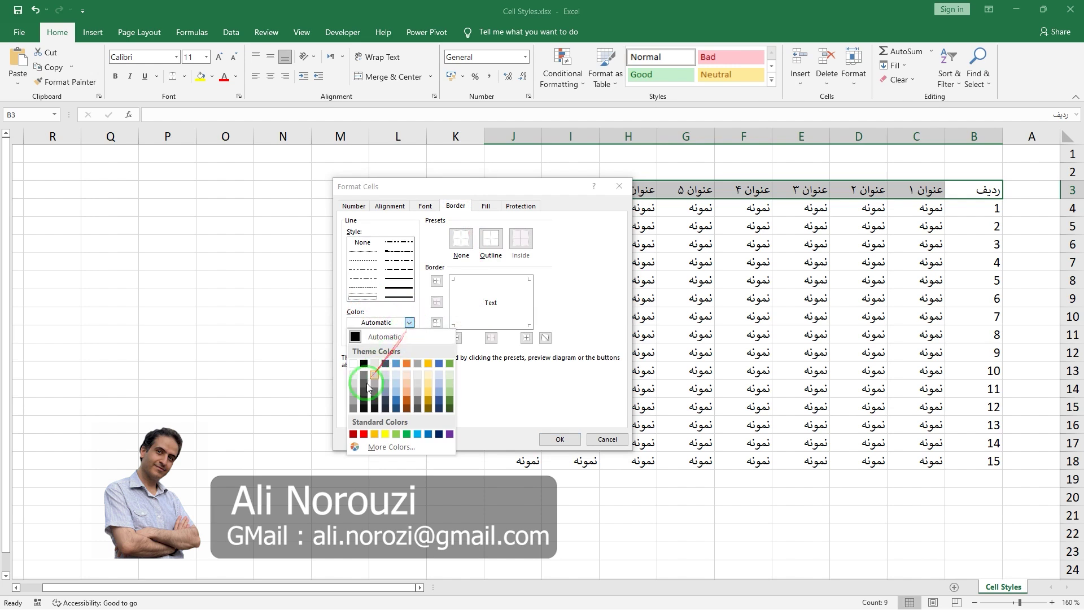
left_click(353, 408)
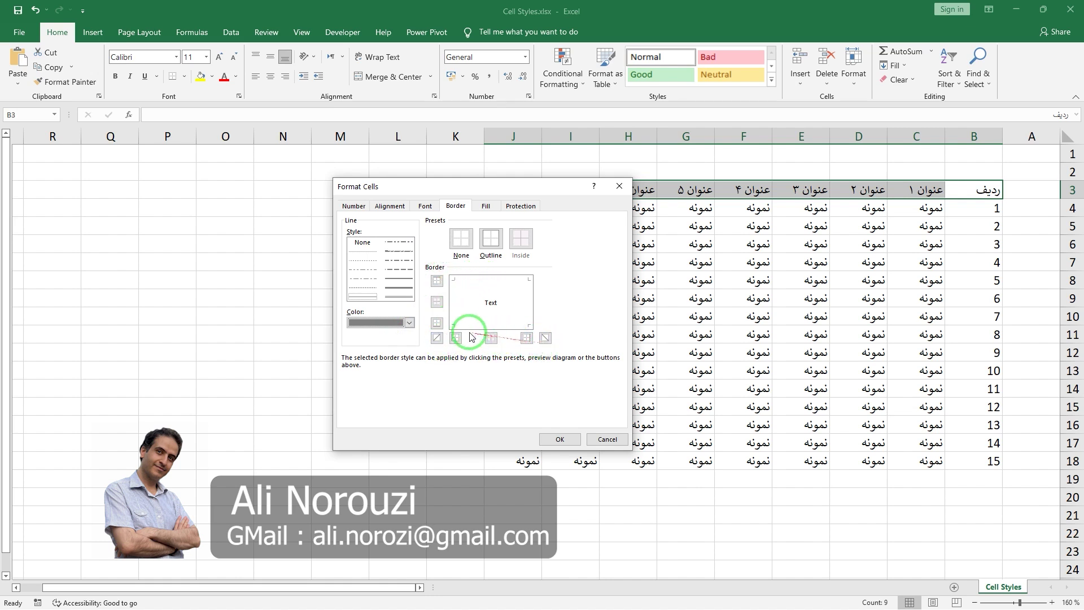
left_click(499, 245)
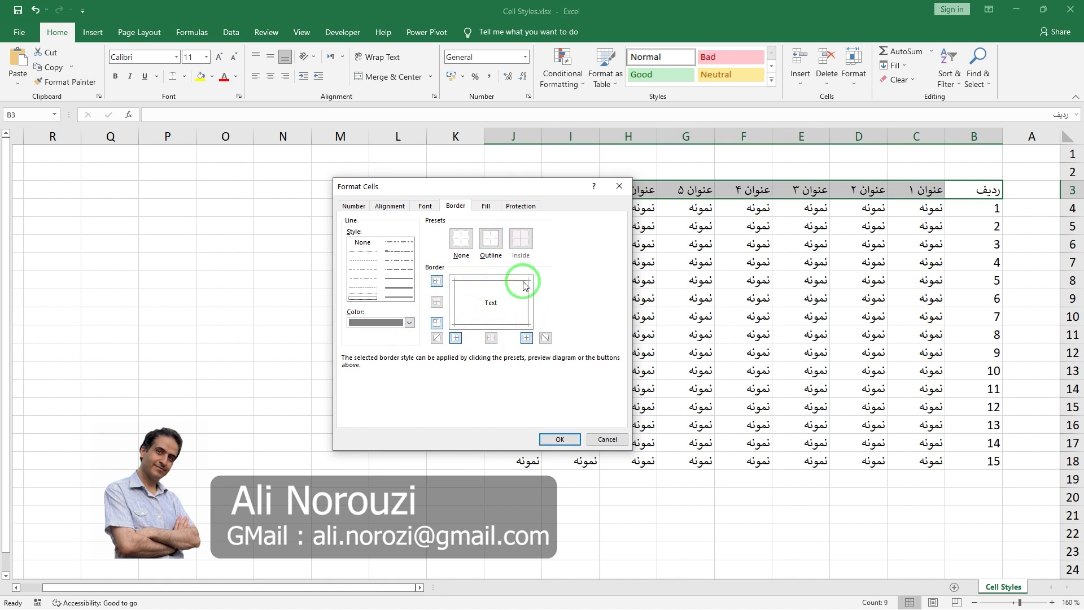
Step: Fill MY HEADING with pale yellow and no pattern, and confirm the format settings
left_click(486, 206)
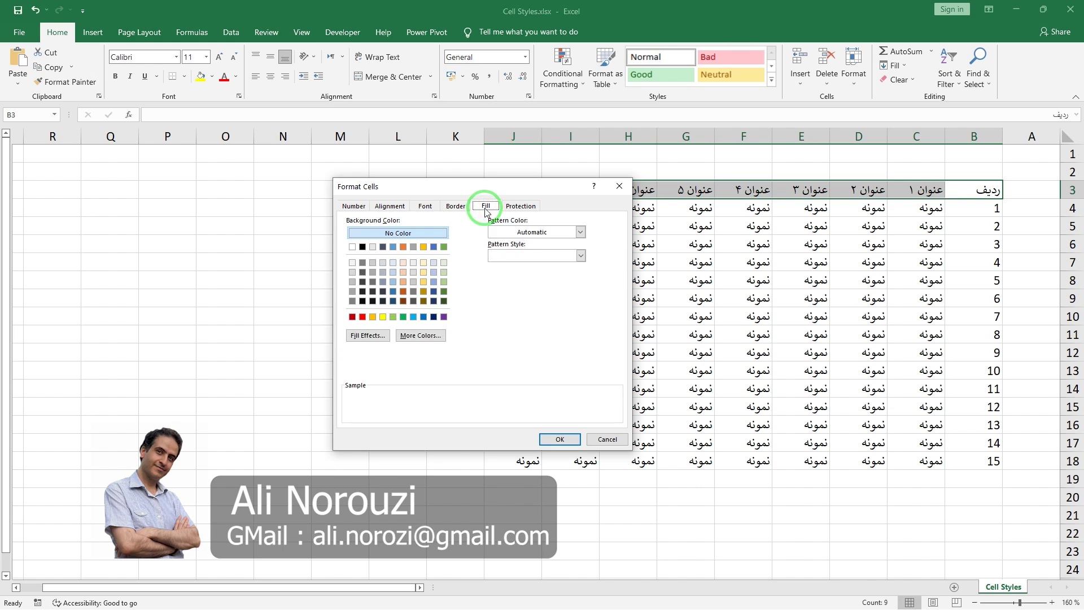
left_click(423, 272)
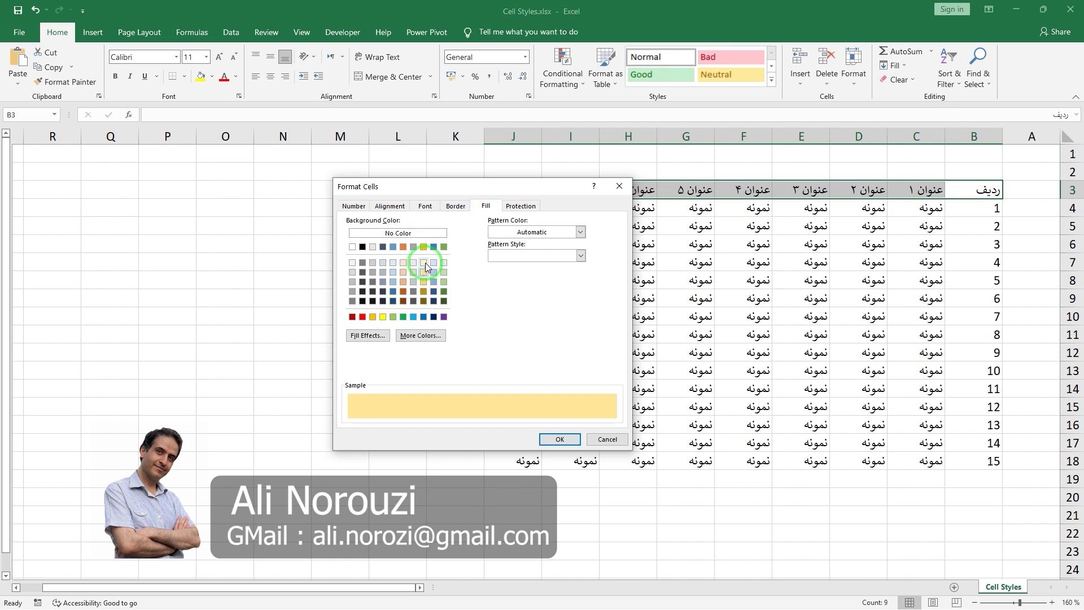
left_click(424, 262)
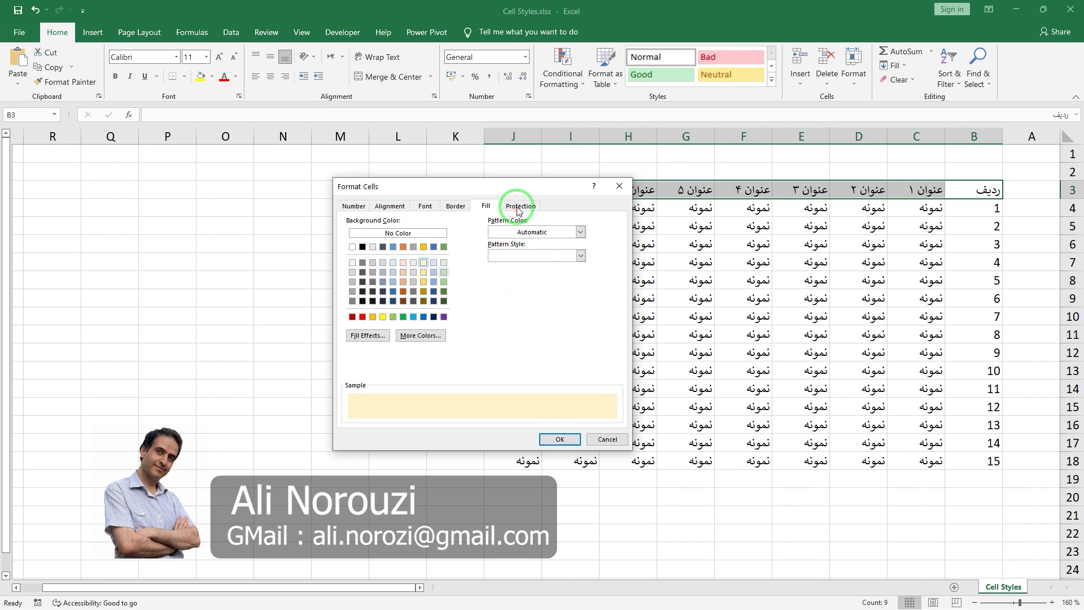
left_click(580, 257)
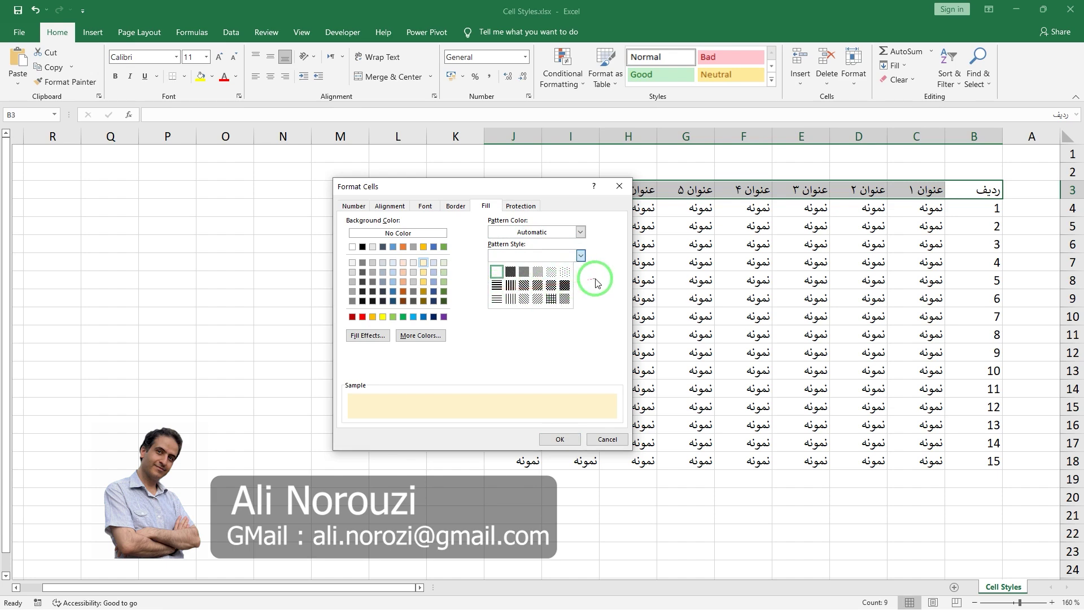
left_click(596, 282)
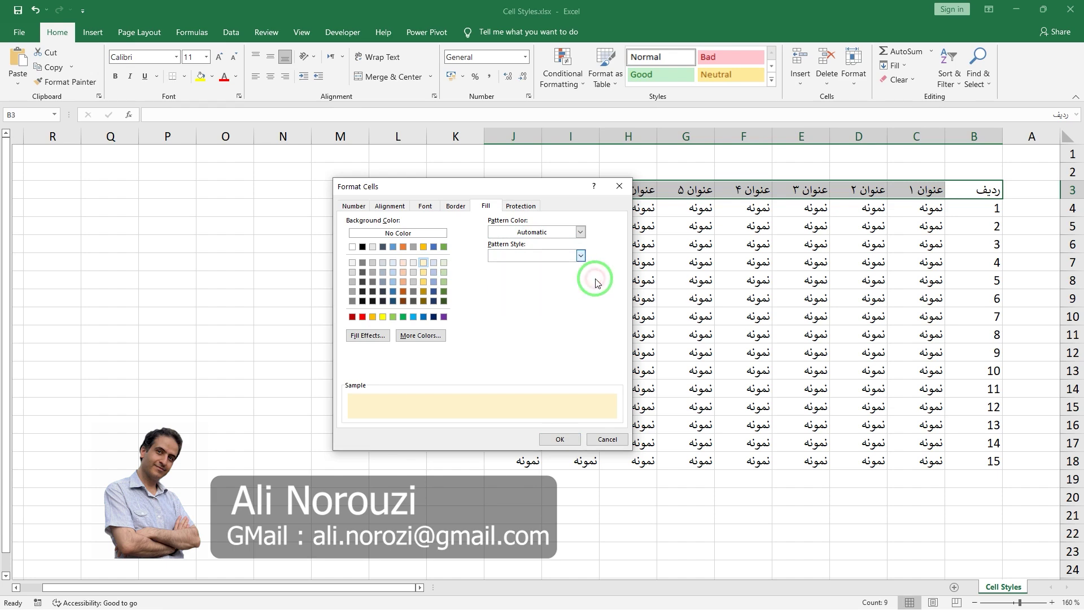
left_click(560, 438)
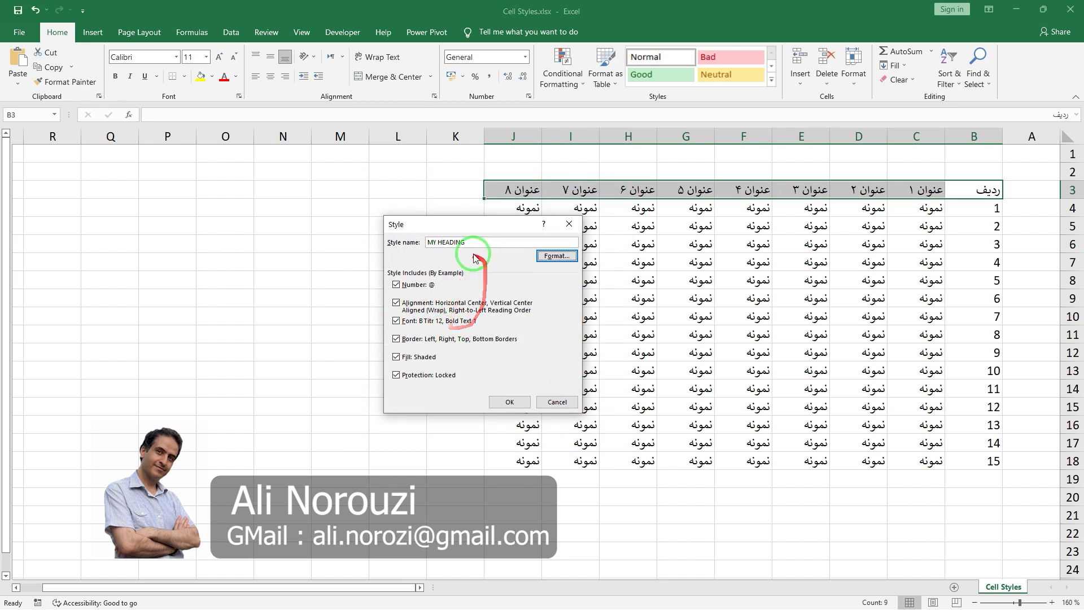
Step: Save MY HEADING, then apply it to header row B3:J3 from the Cell Styles gallery
left_click(509, 406)
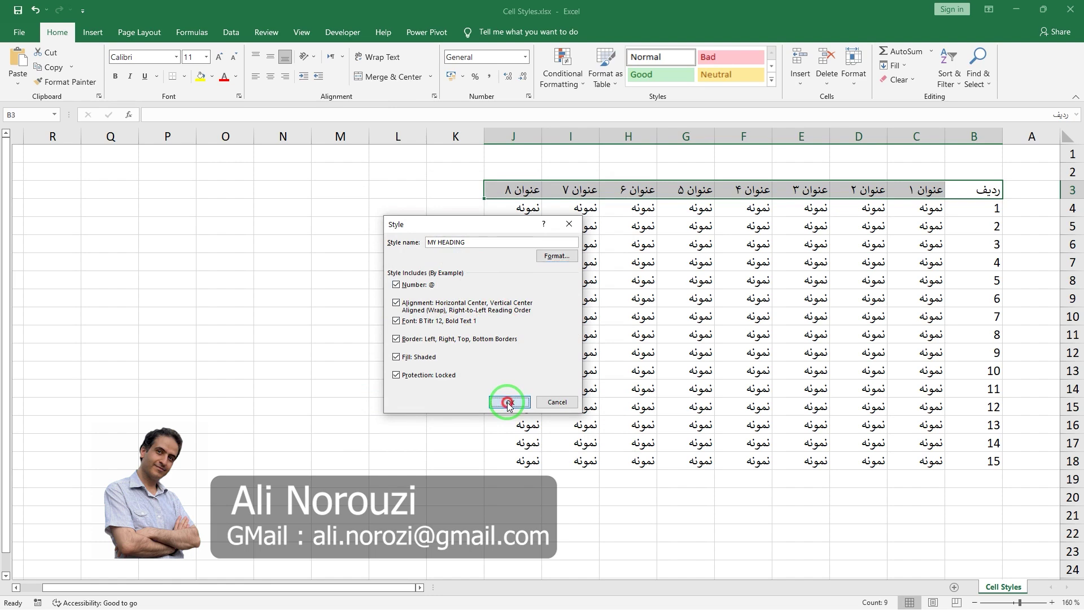
left_click_drag(510, 396, 597, 233)
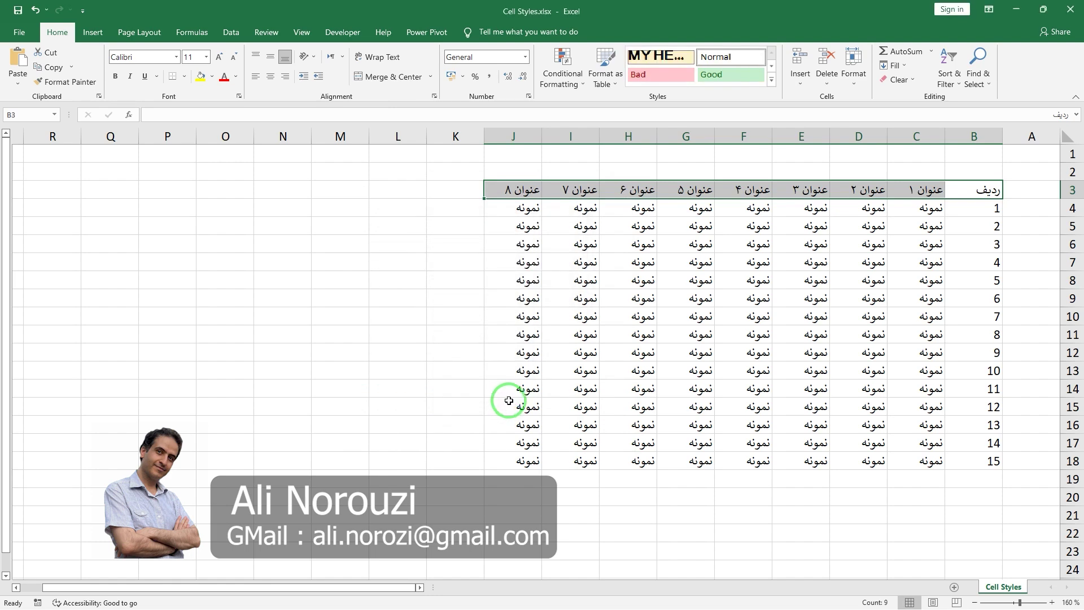
left_click(595, 215)
left_click_drag(598, 213, 907, 205)
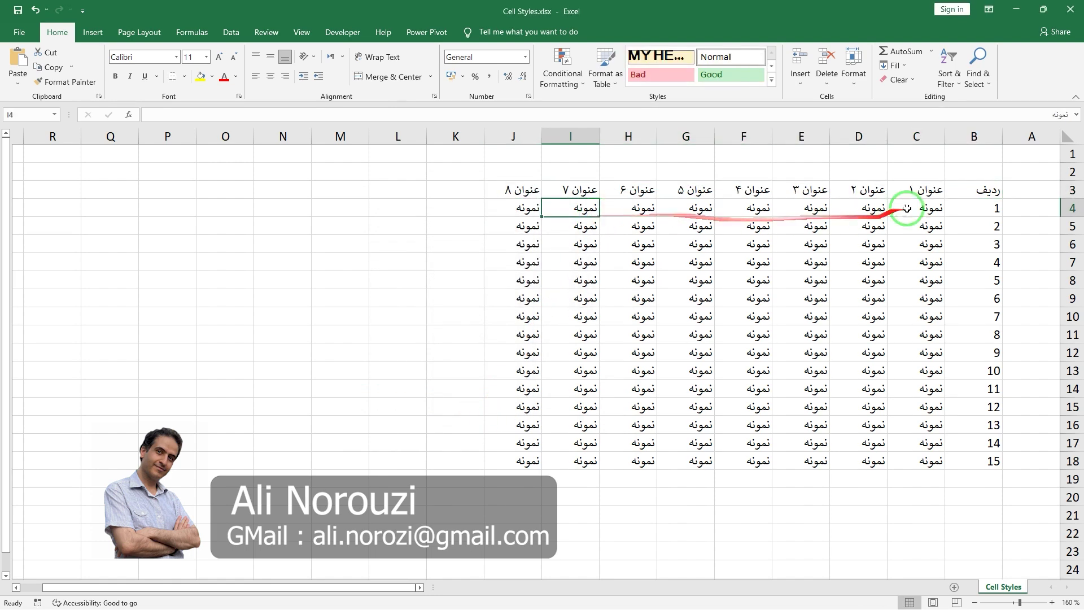
left_click_drag(978, 192, 536, 192)
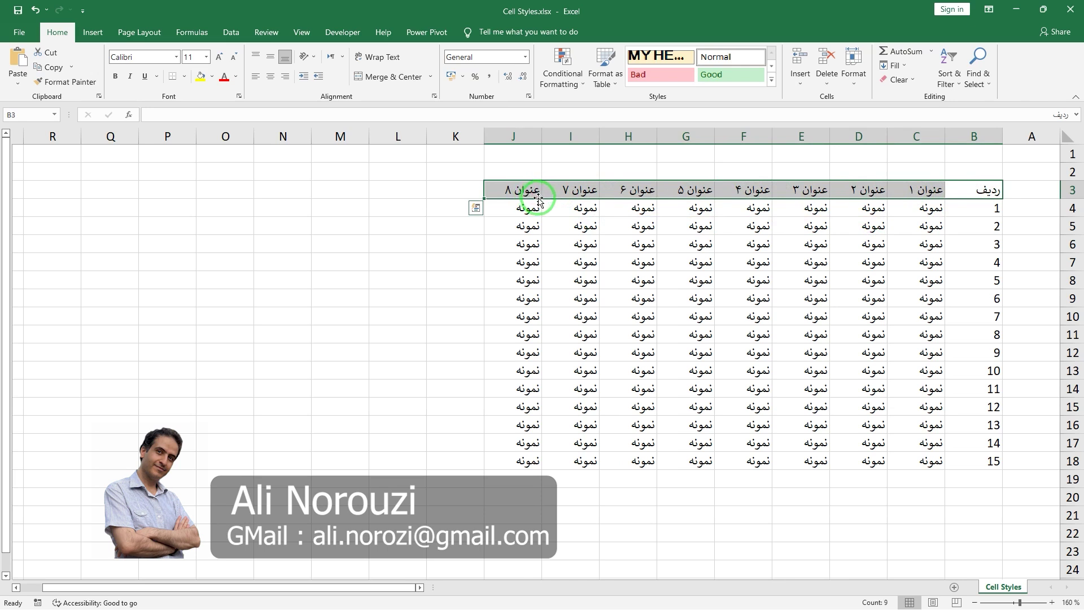
left_click_drag(587, 207, 750, 119)
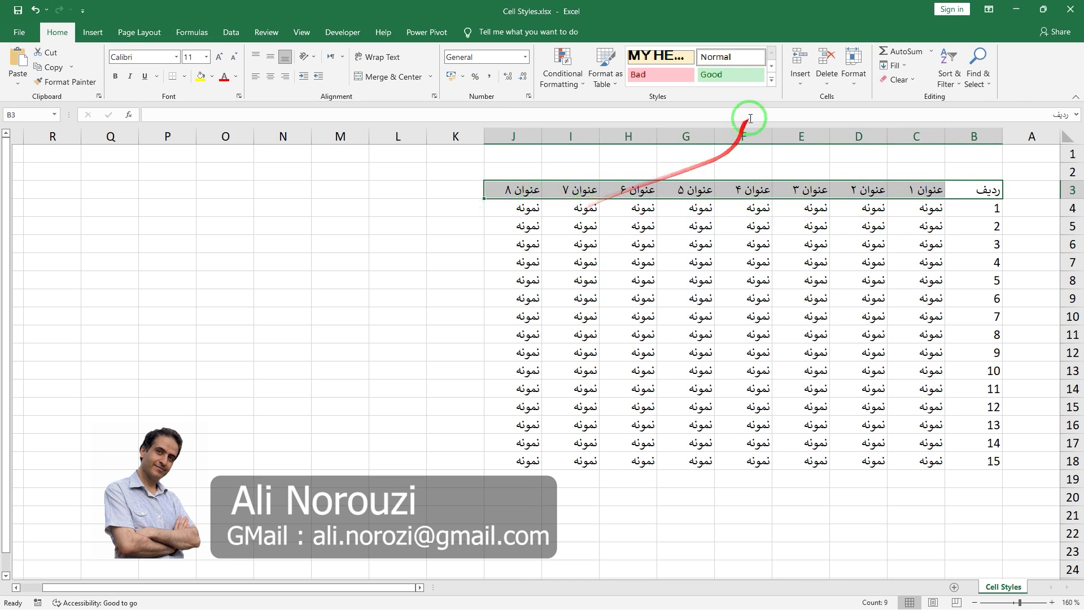
left_click(771, 80)
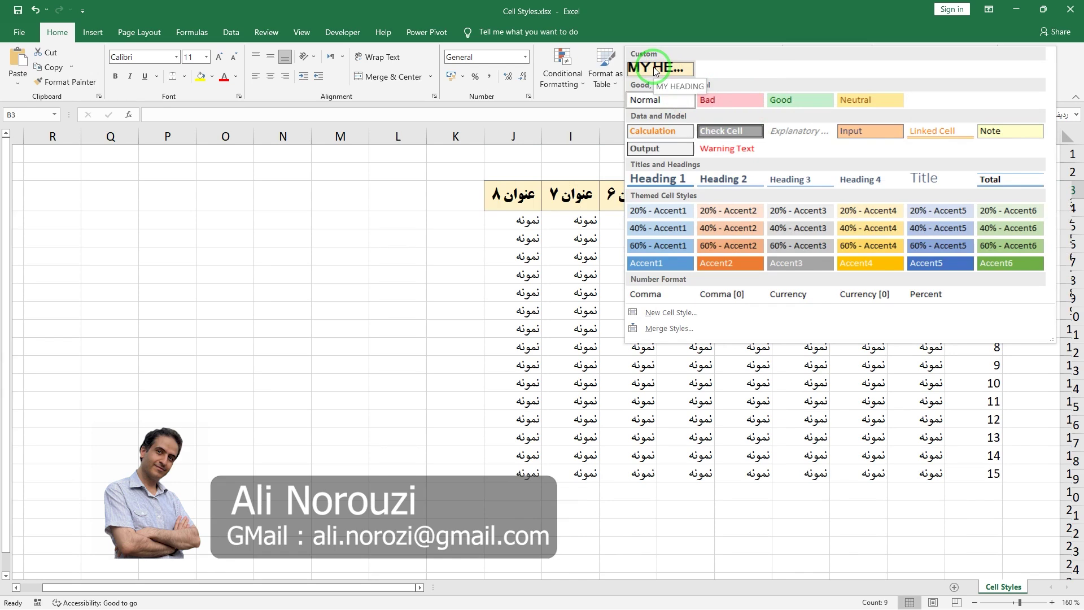
left_click(652, 67)
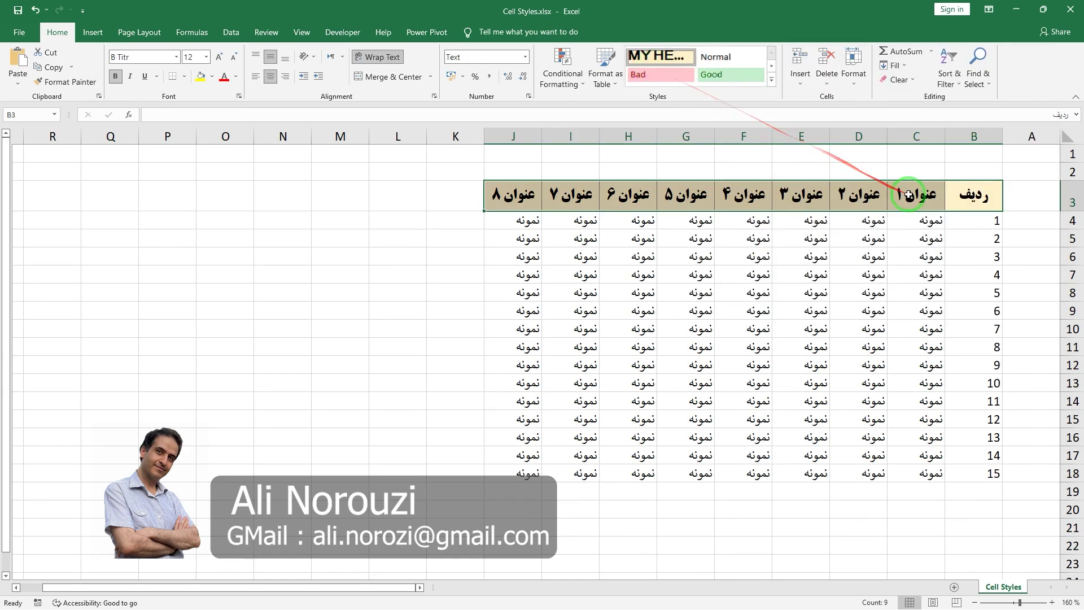
left_click(959, 194)
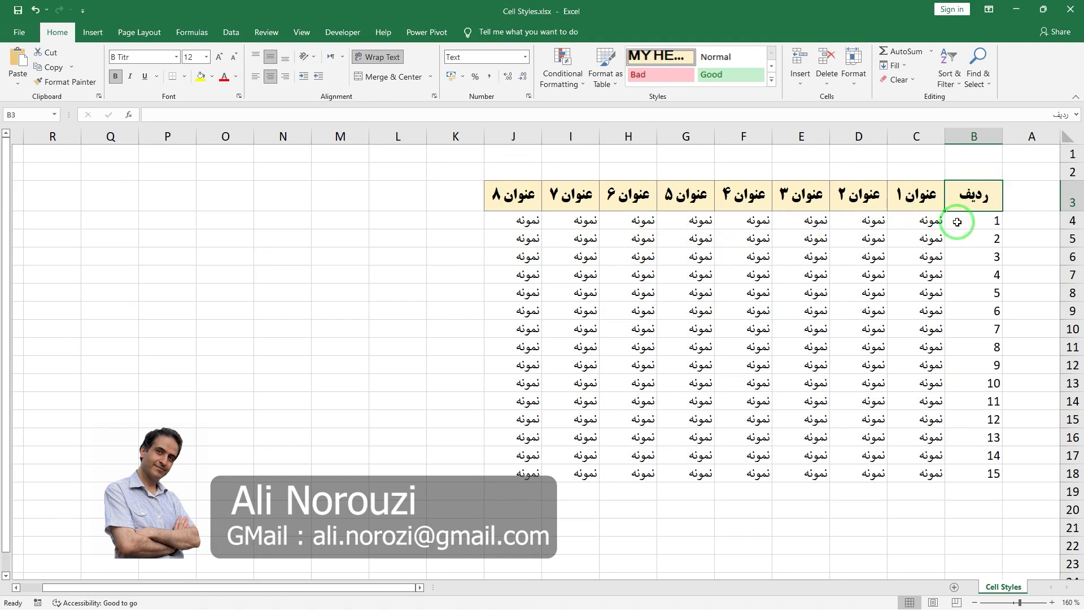
Step: Create the new My Body cell style and bring up its Number format options
left_click(771, 81)
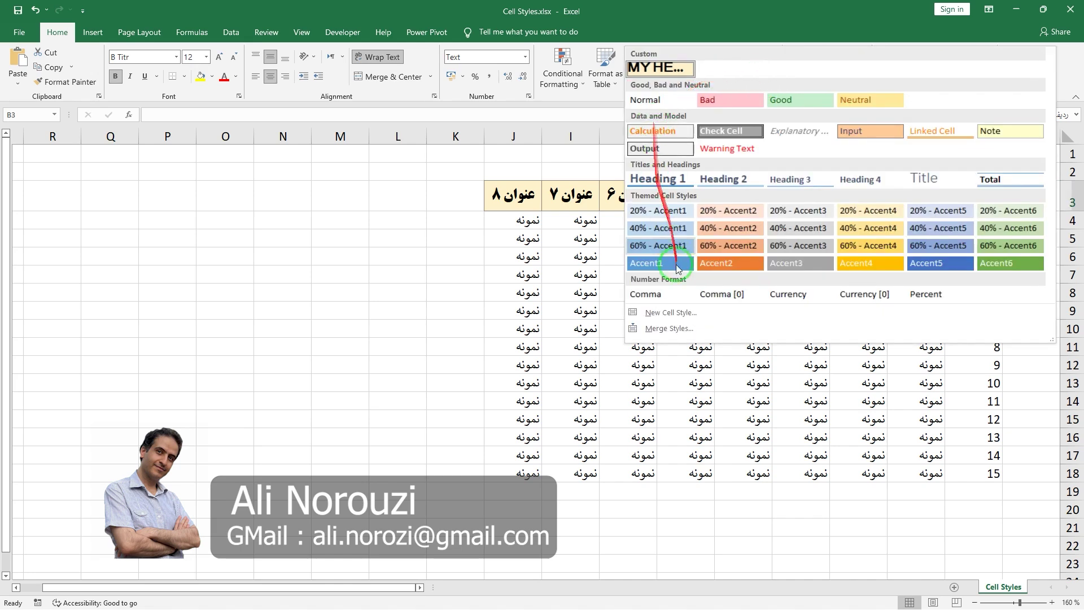
left_click(666, 313)
type("My Body")
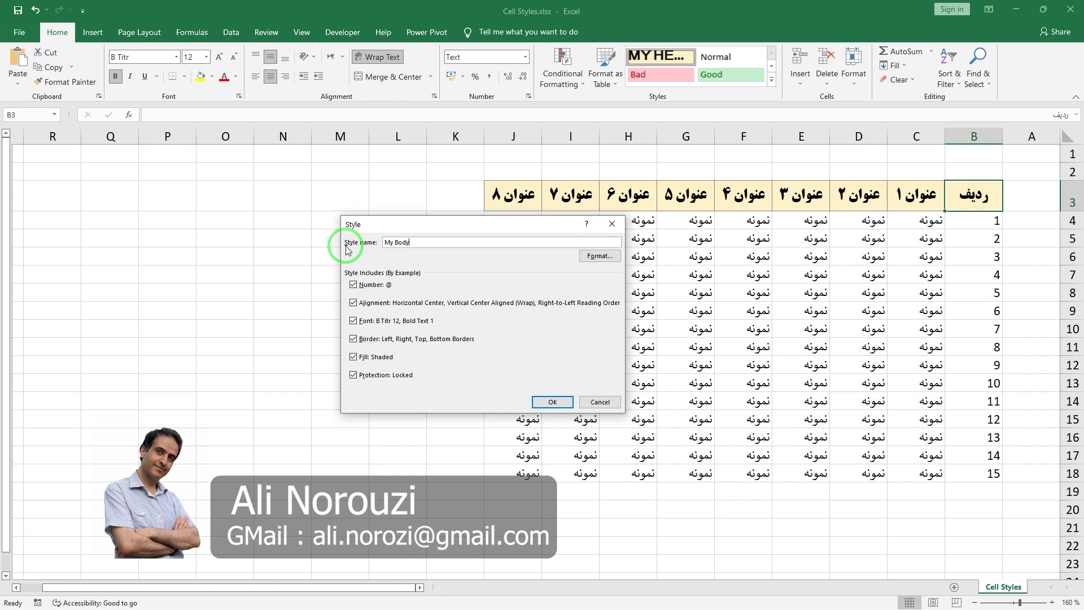
left_click(597, 256)
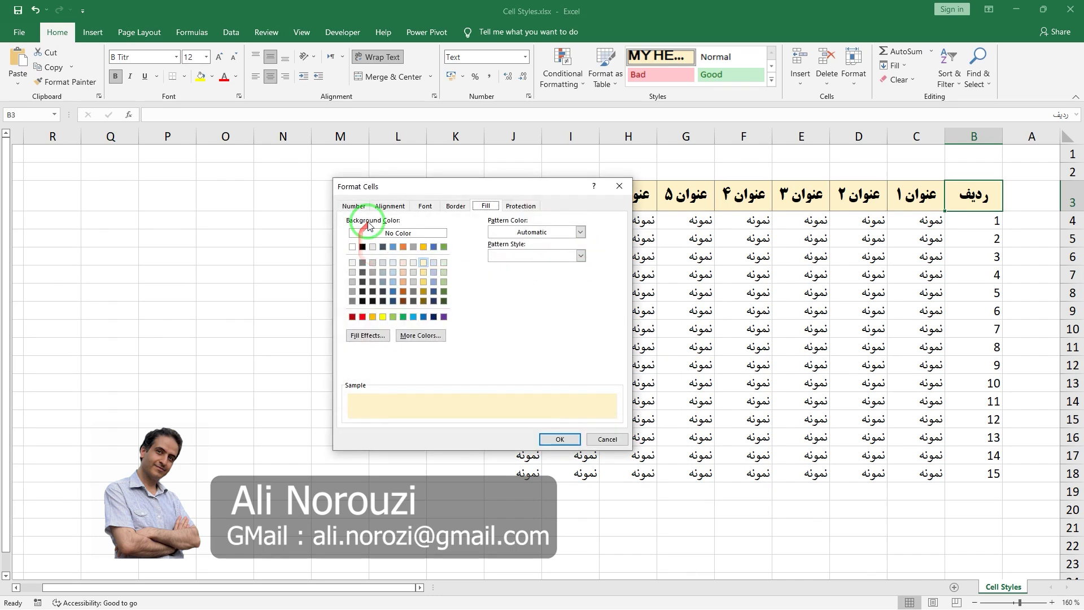
left_click(339, 206)
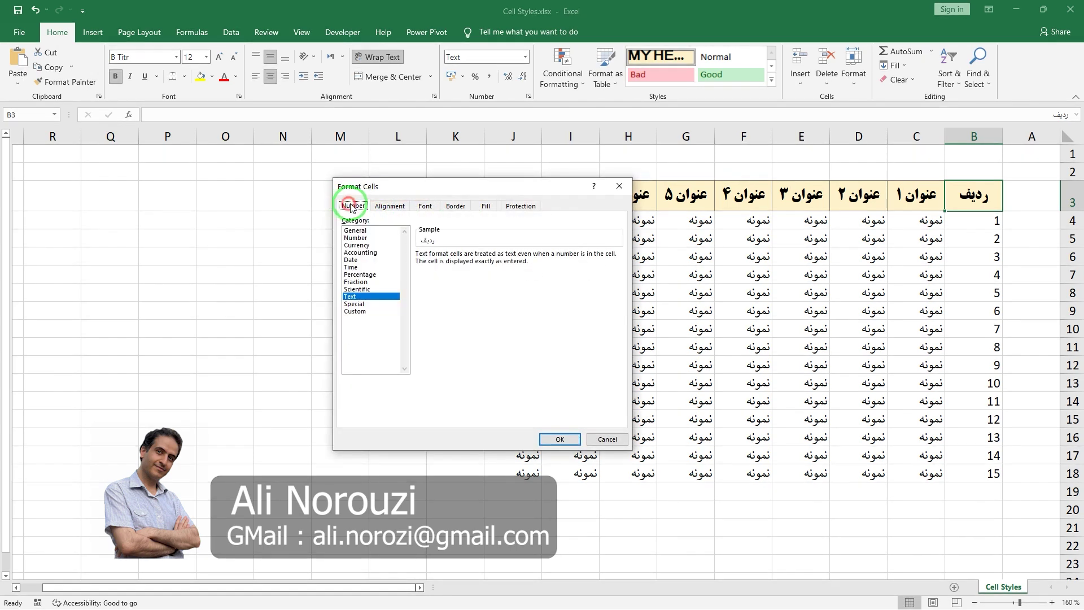
Step: Set the My Body style's number format to General and review its alignment settings
left_click(368, 230)
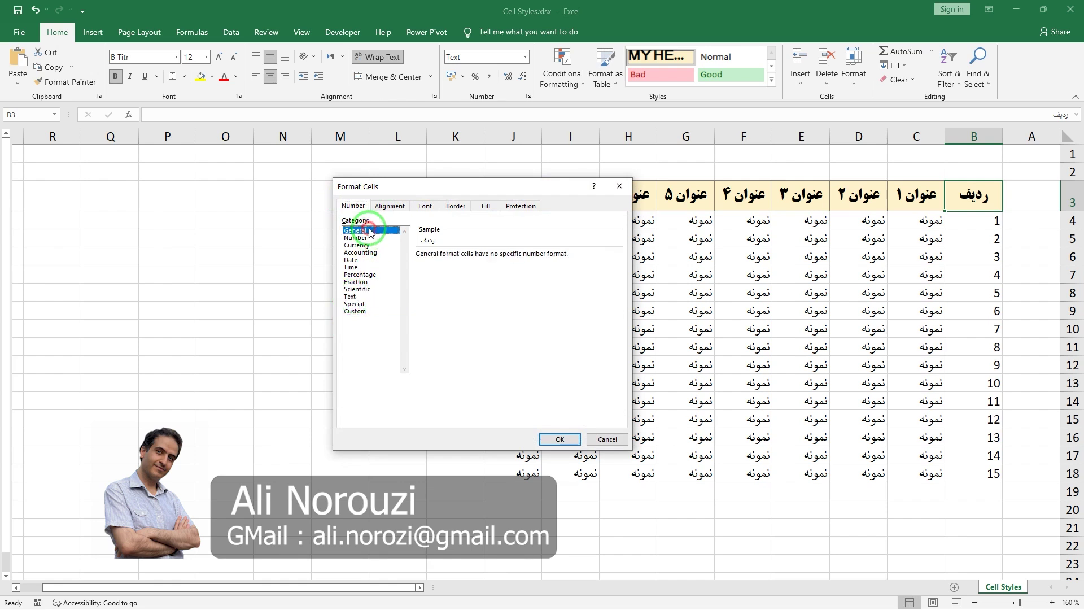
left_click(390, 207)
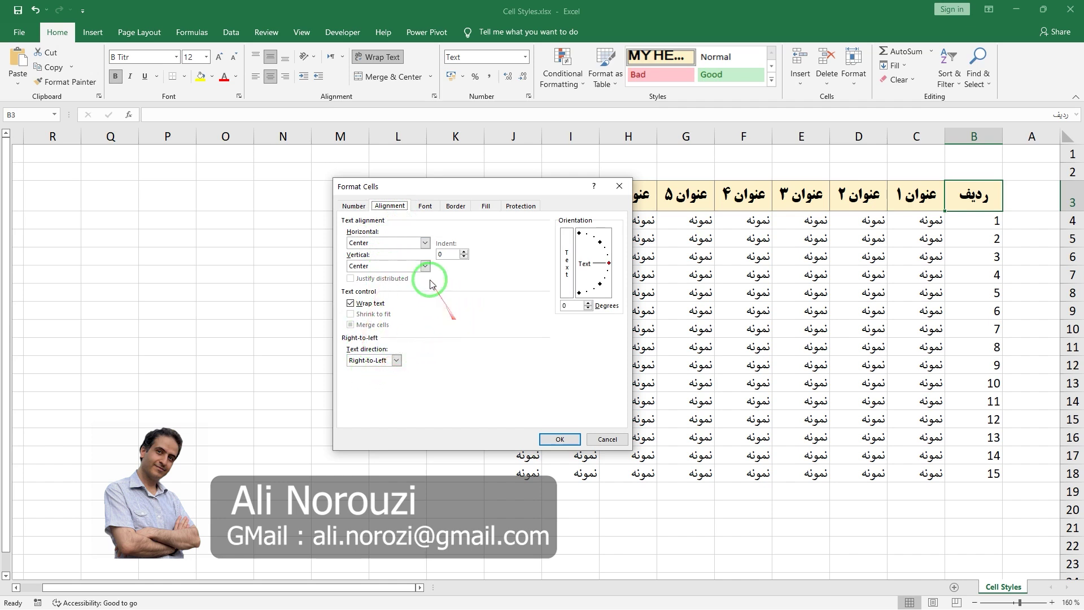
left_click(423, 206)
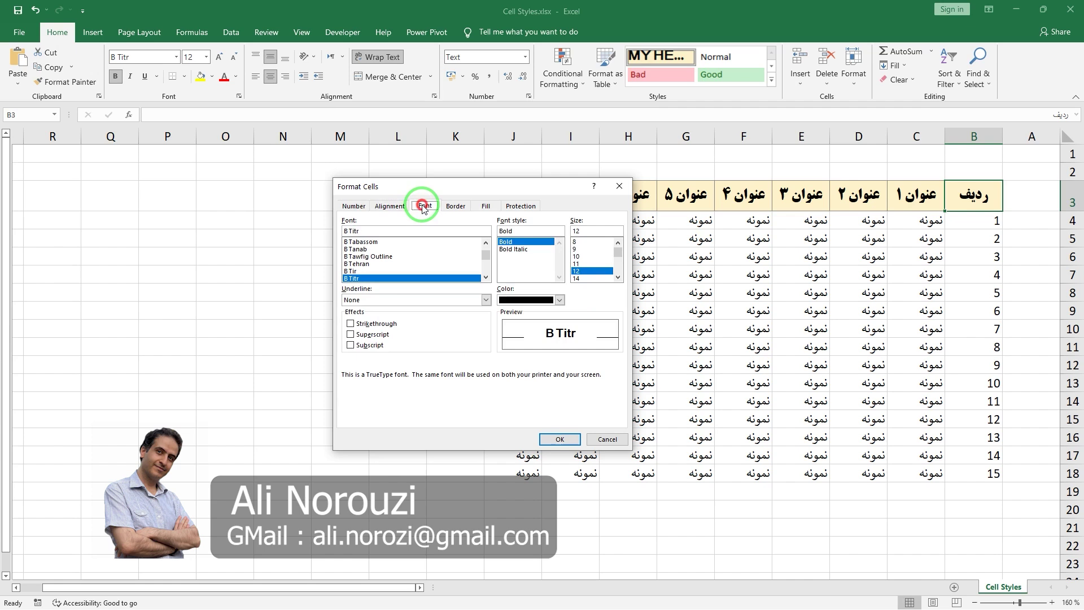
Step: Change My Body's font from B Titr 12 to B Mitra, Bold, size 11 in dark blue
left_click(485, 244)
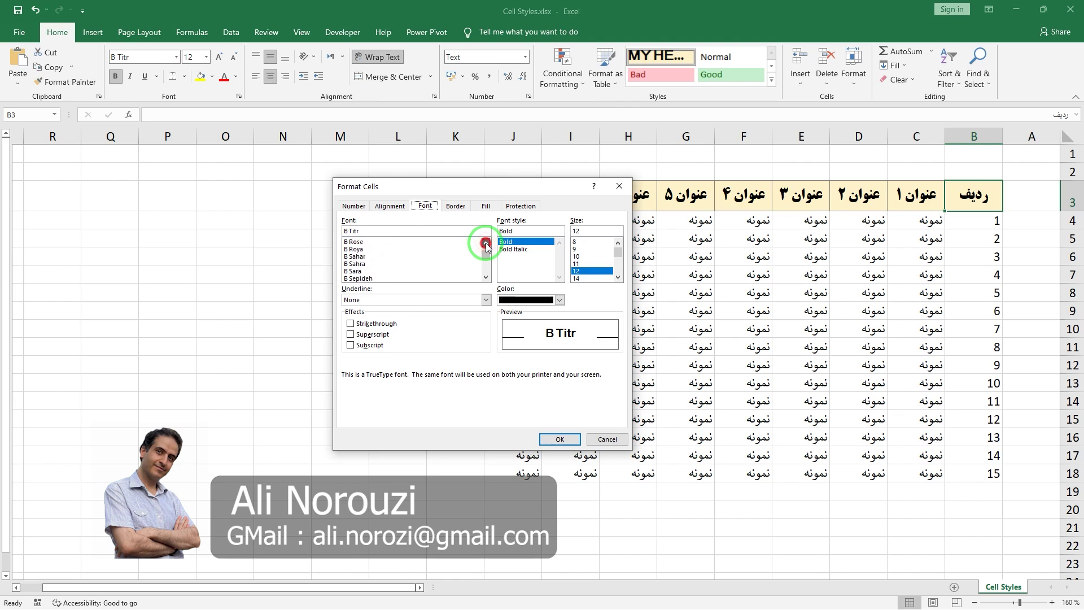
left_click(486, 244)
left_click(485, 244)
left_click(485, 243)
left_click(485, 243)
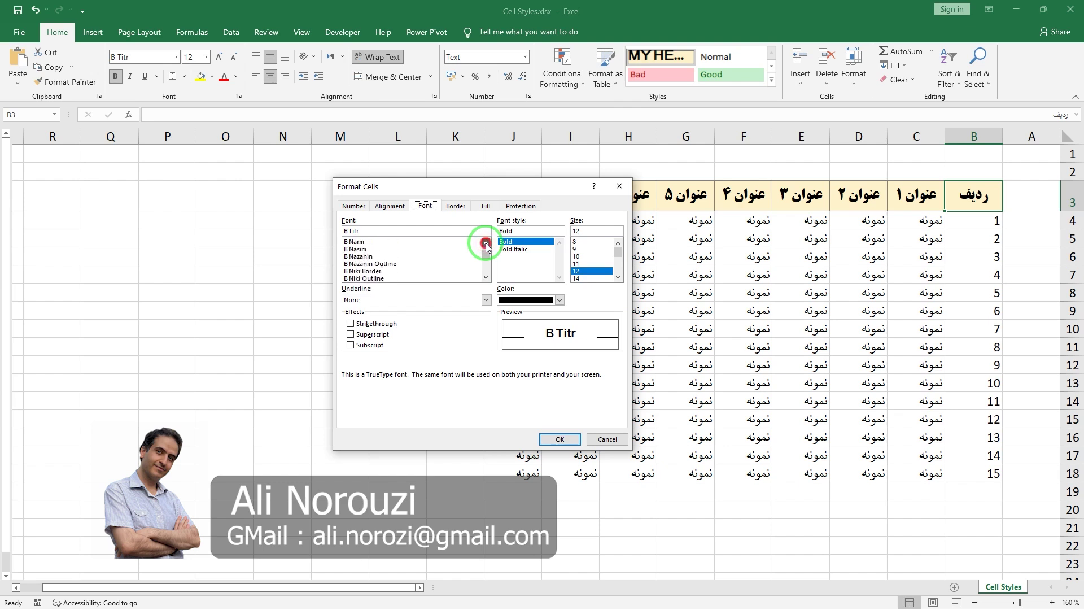
left_click(485, 243)
left_click(486, 243)
left_click(362, 256)
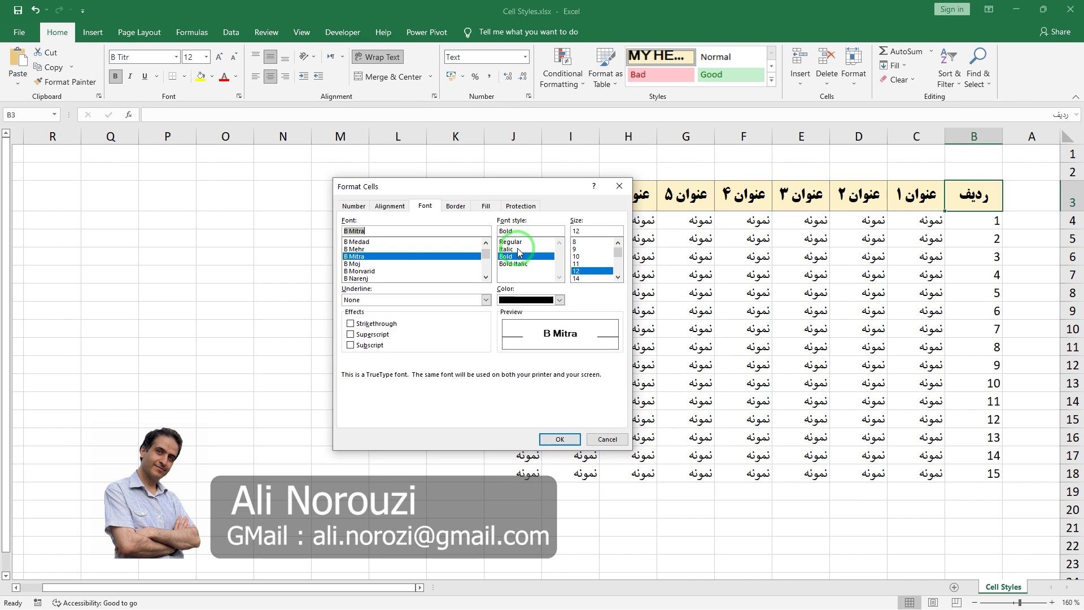
left_click(582, 263)
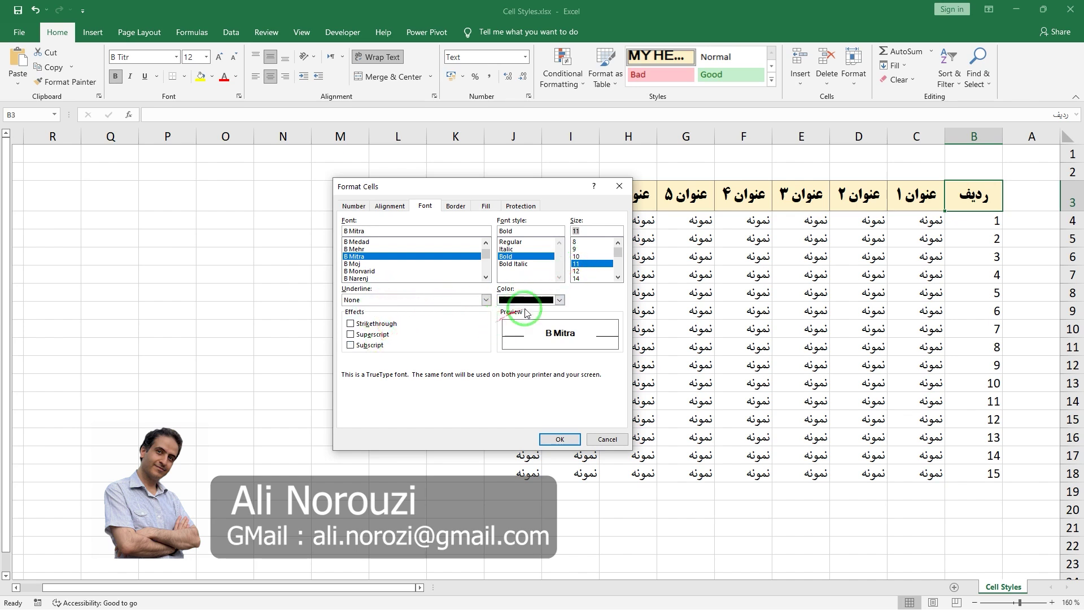
left_click(560, 300)
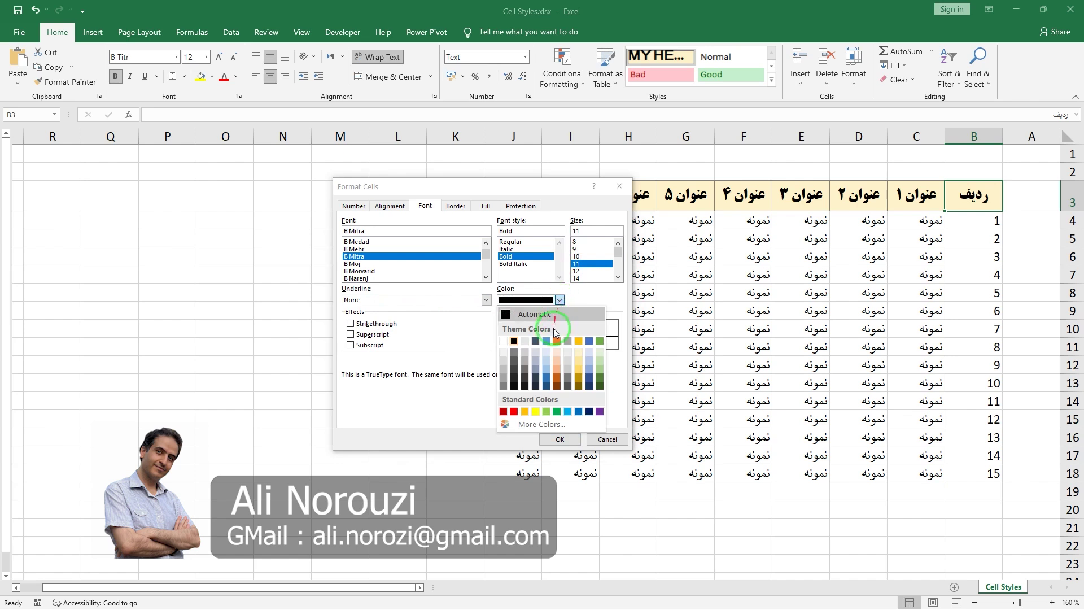
left_click(546, 386)
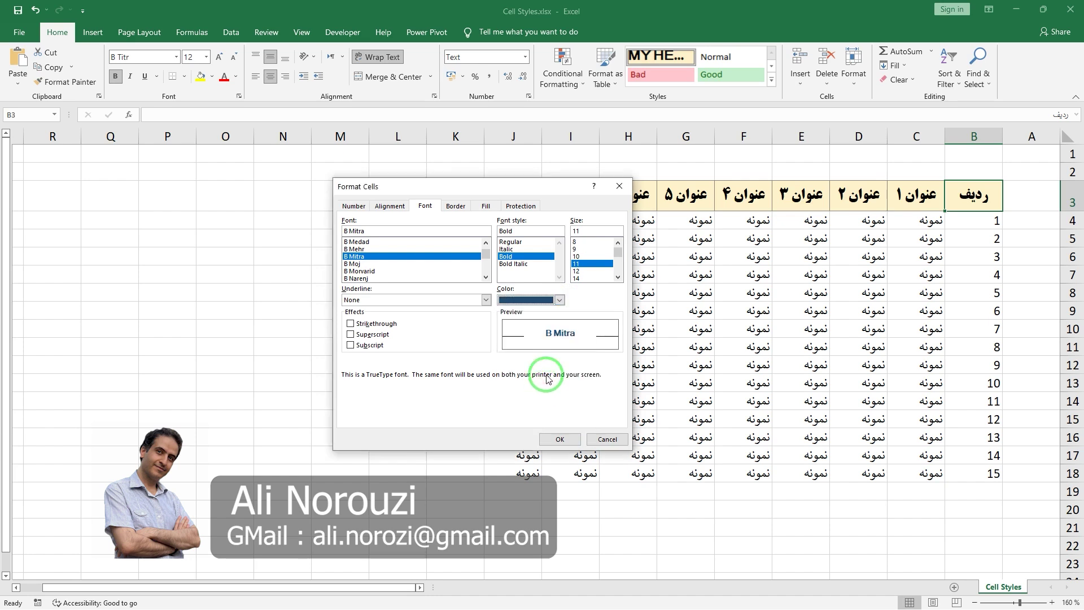
left_click(453, 207)
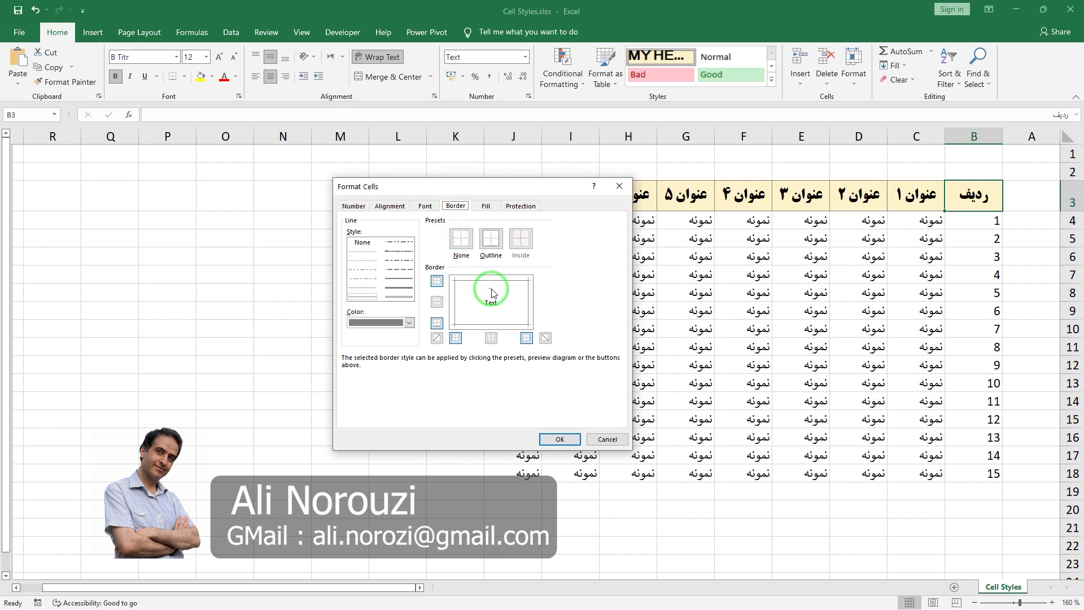
Step: Set My Body's fill to No Color, keeping all four borders, and confirm the formatting
mouse_move(494, 288)
left_mouse_down()
mouse_move(464, 284)
mouse_move(508, 278)
mouse_move(484, 206)
left_mouse_up()
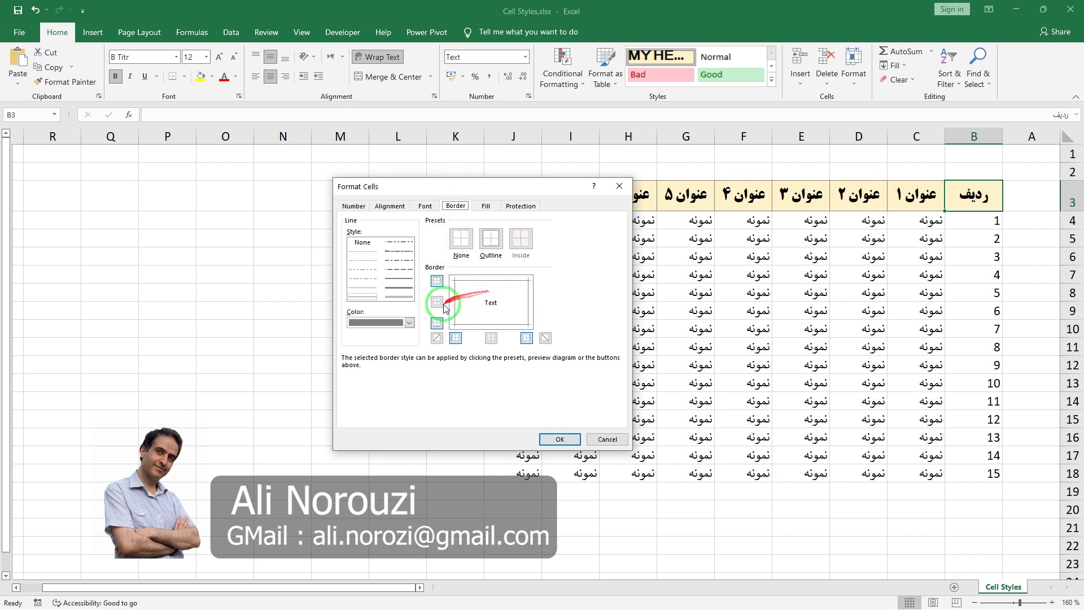
left_click(485, 206)
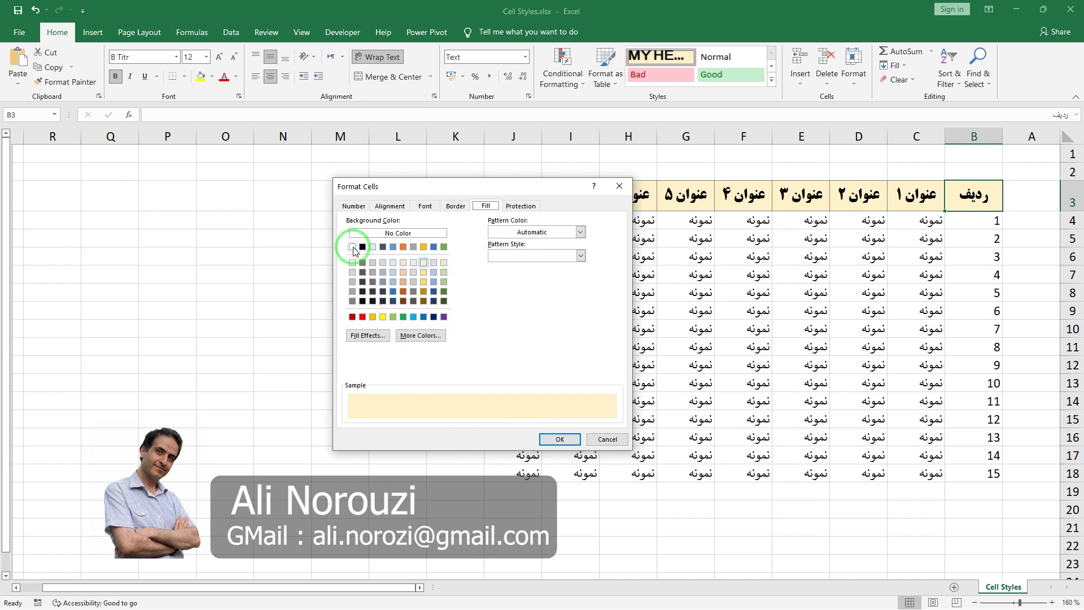
left_click(383, 235)
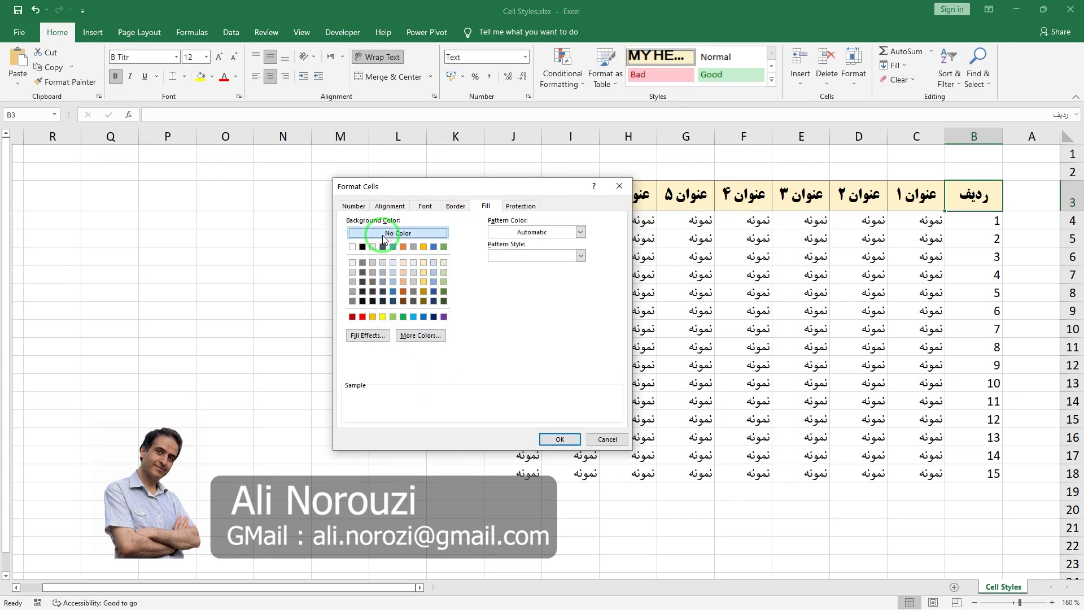
left_click(551, 444)
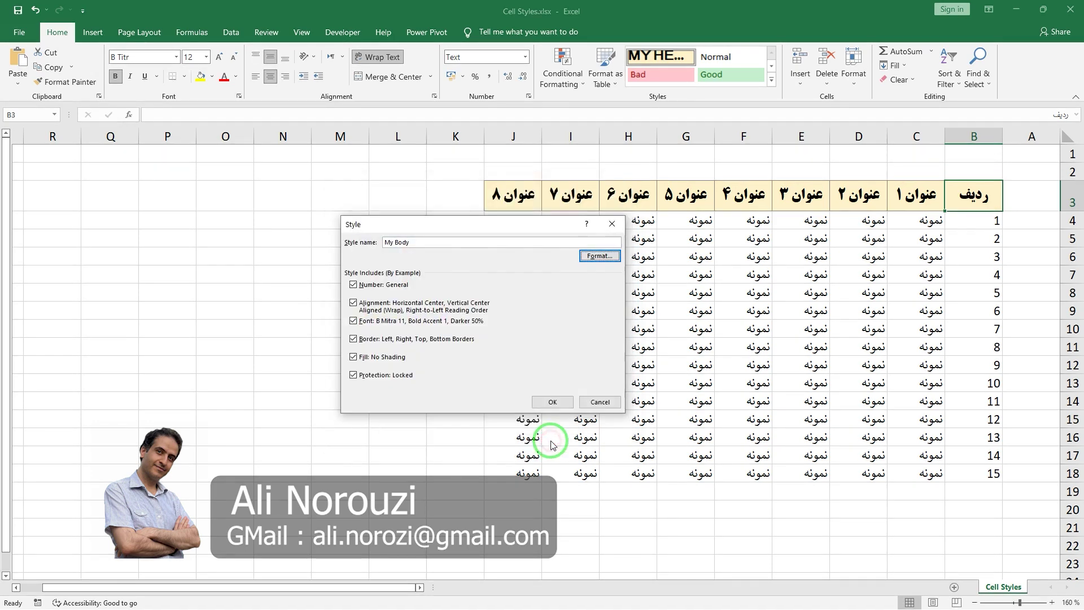
Step: Finish the My Body style and apply it from Cell Styles to range B4:J18
left_click(553, 402)
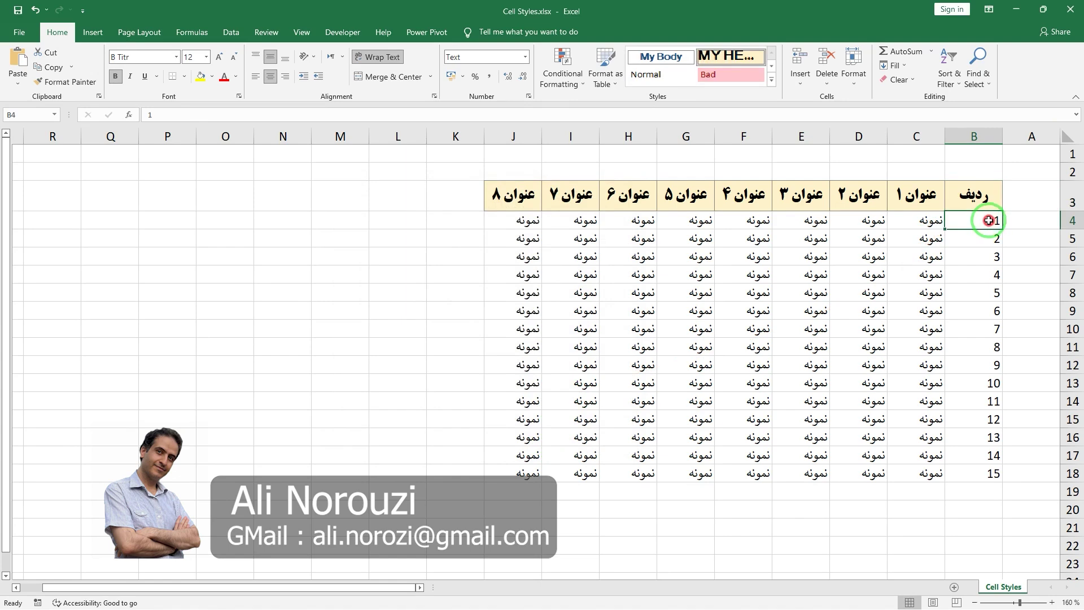
mouse_move(982, 221)
left_mouse_down()
mouse_move(576, 377)
mouse_move(526, 480)
left_mouse_up()
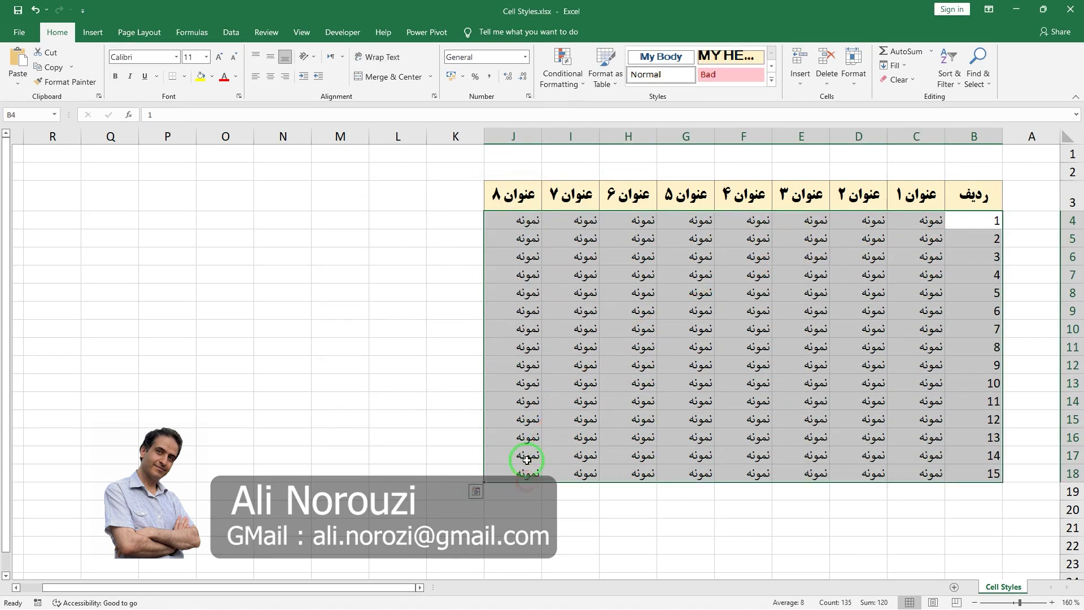
left_click(773, 80)
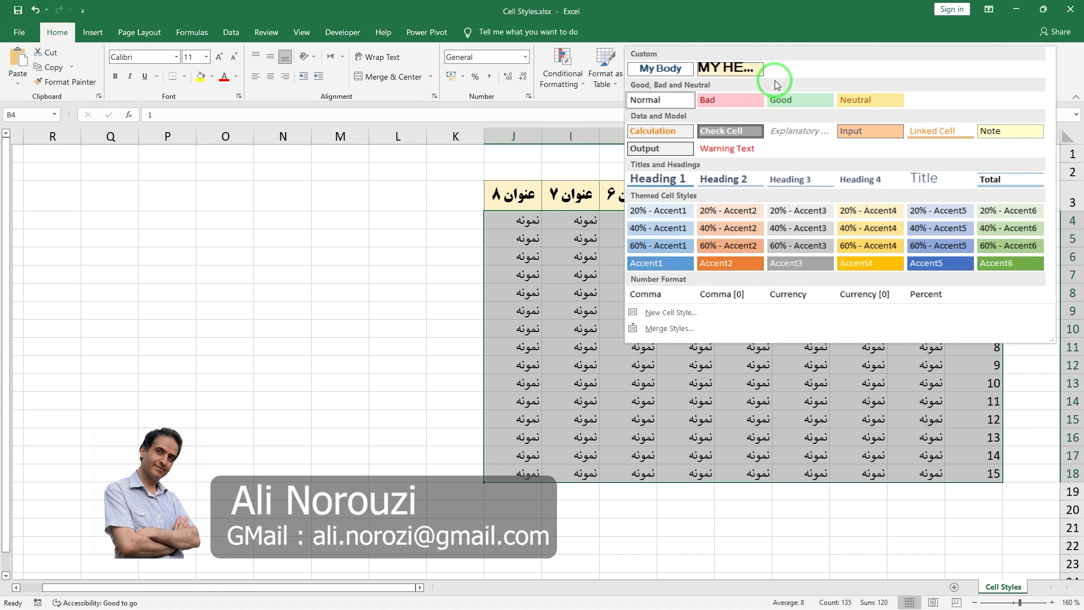
left_click(666, 70)
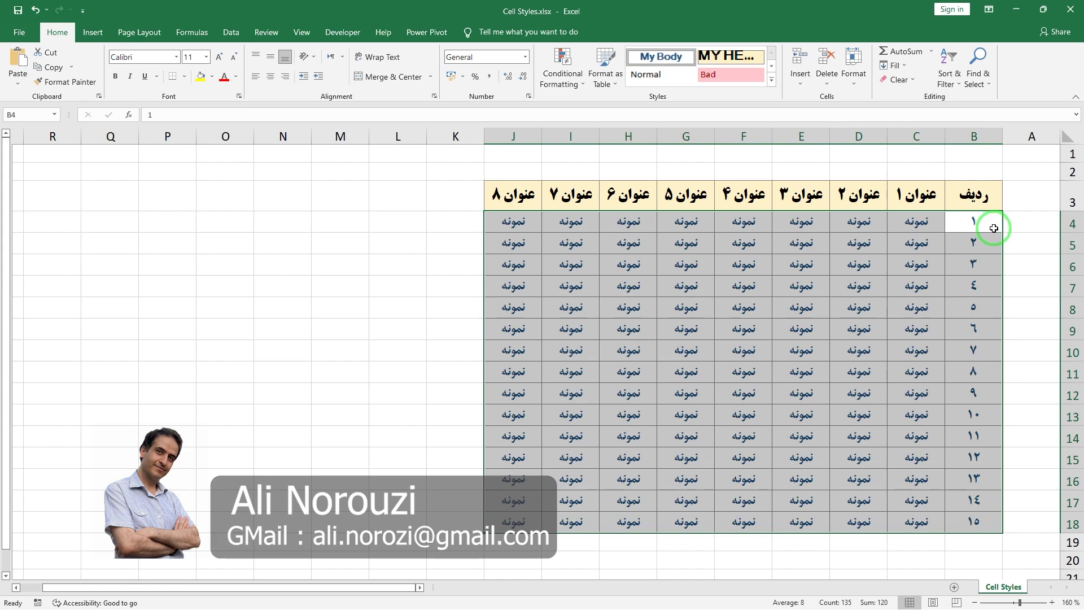
left_click(1018, 252)
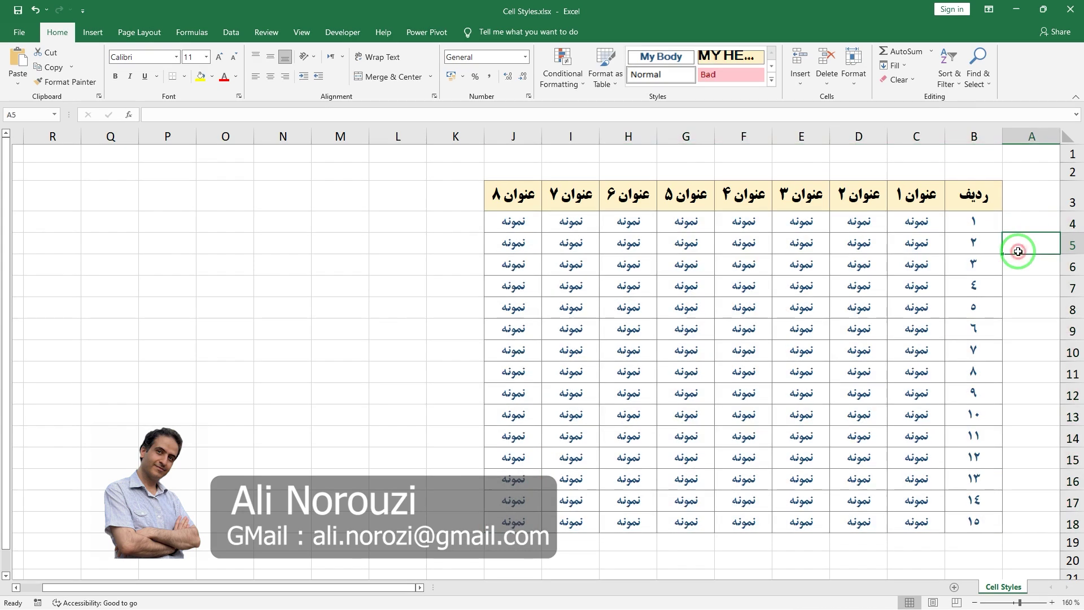